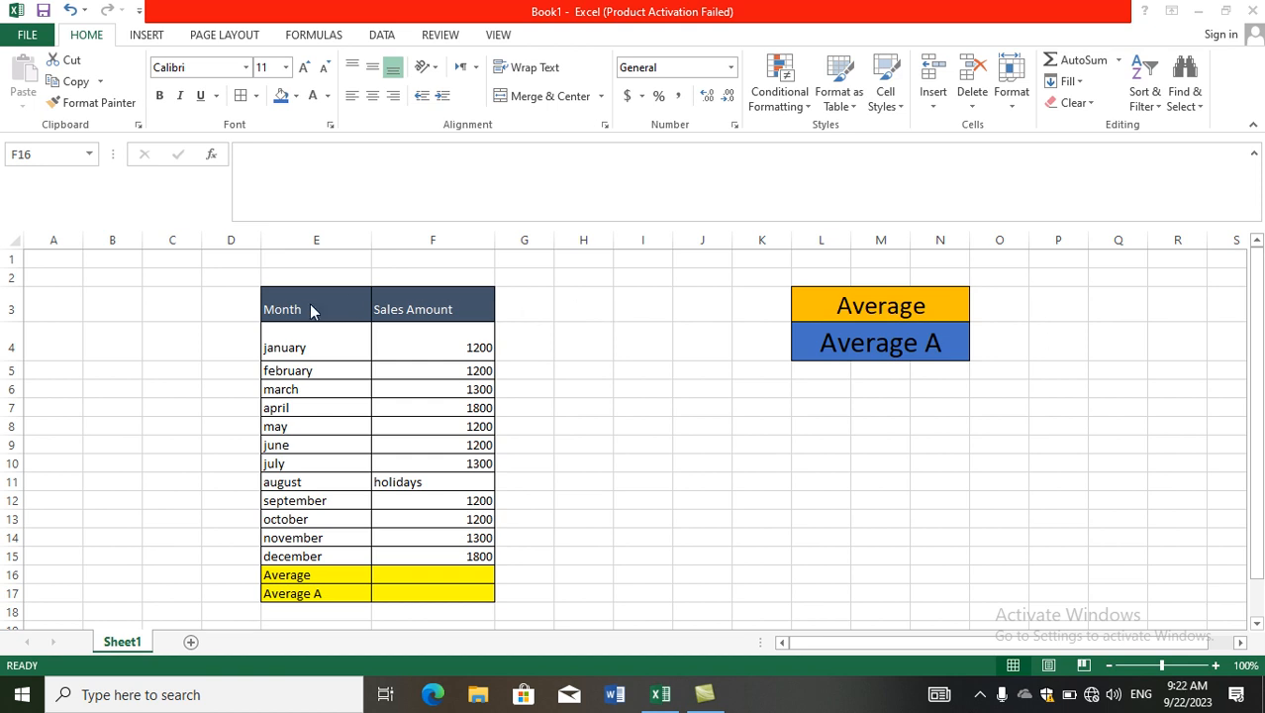
# - Review the Month and Sales Amount headers and the sales entries from january down to the august row
pyautogui.hotkey('shift', 'Down')
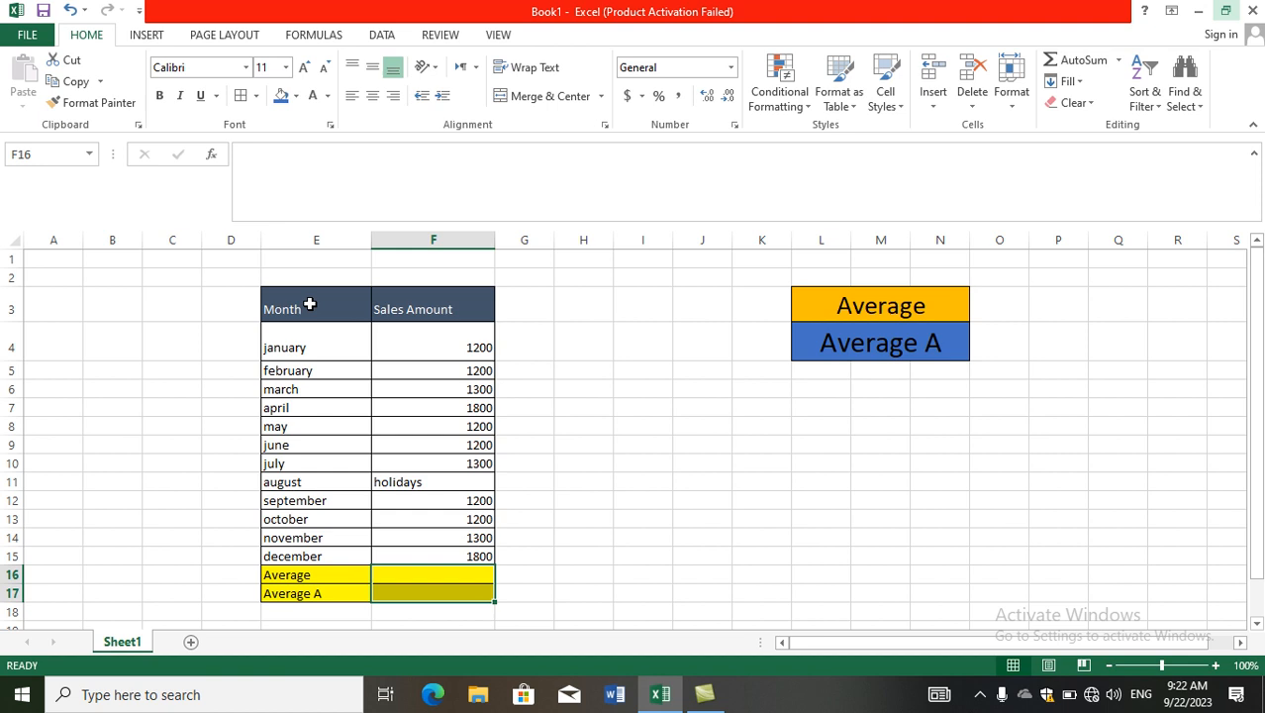
pyautogui.click(423, 315)
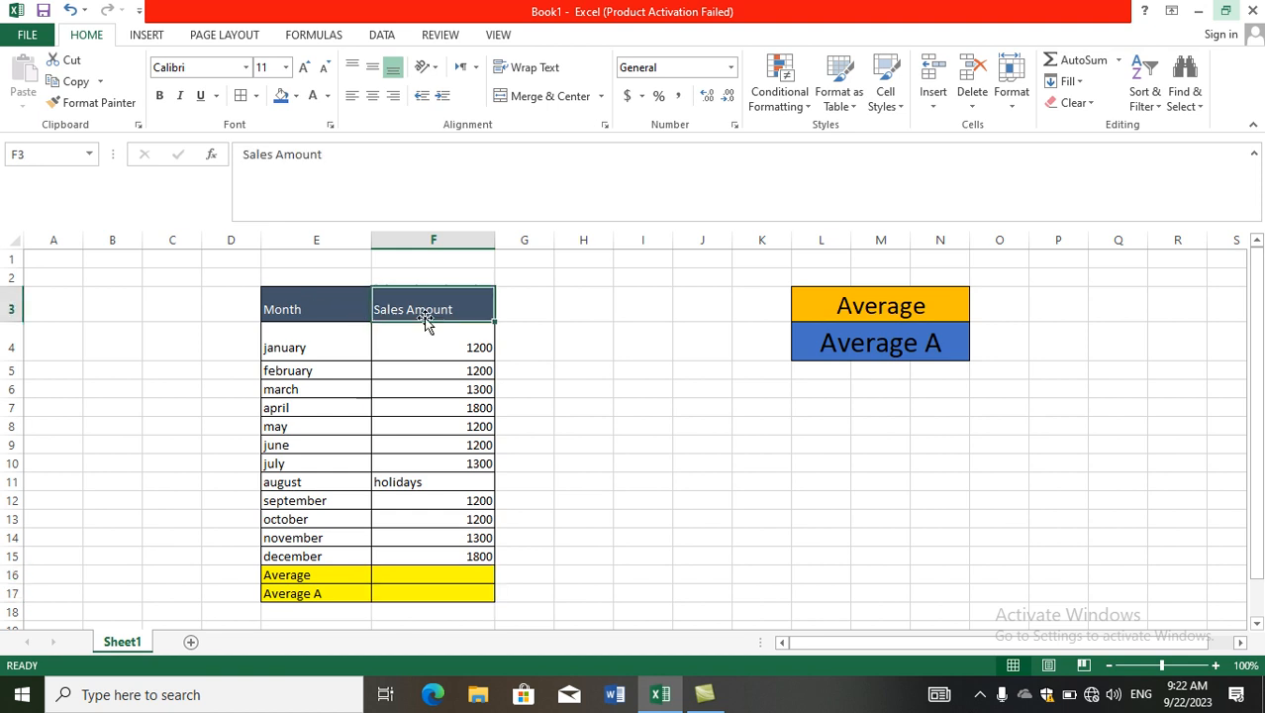
pyautogui.click(319, 354)
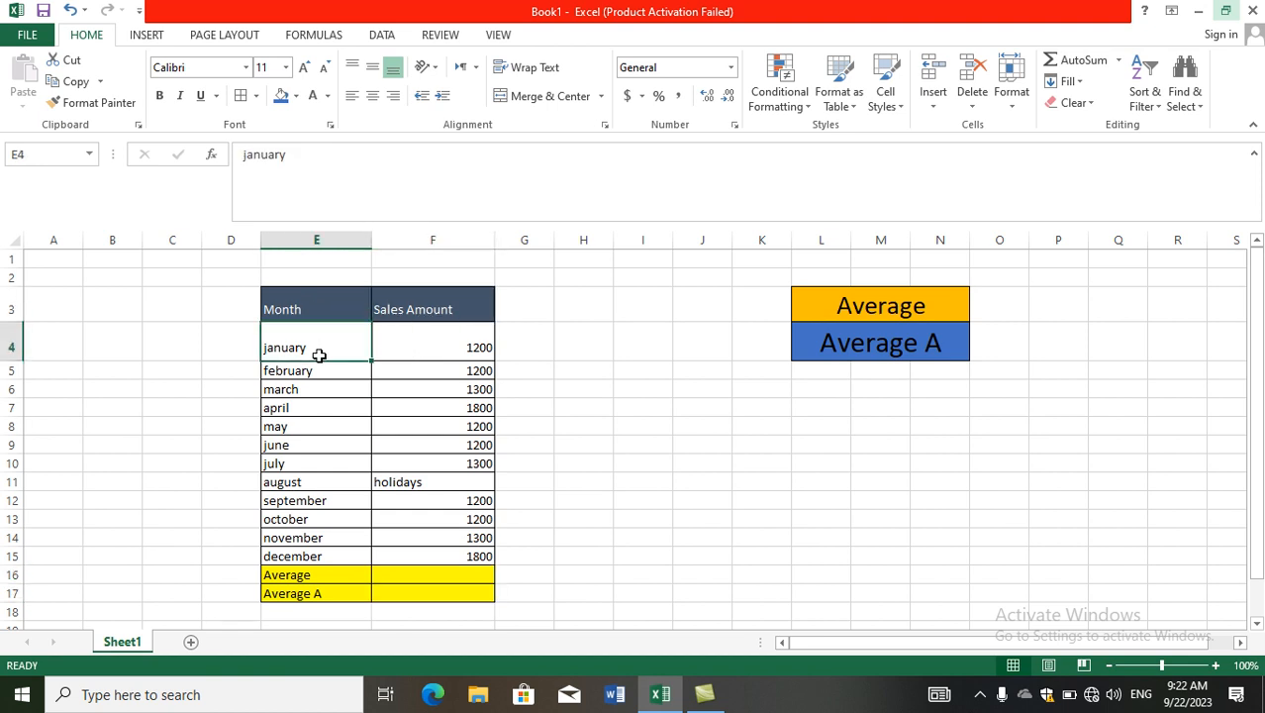
pyautogui.click(407, 348)
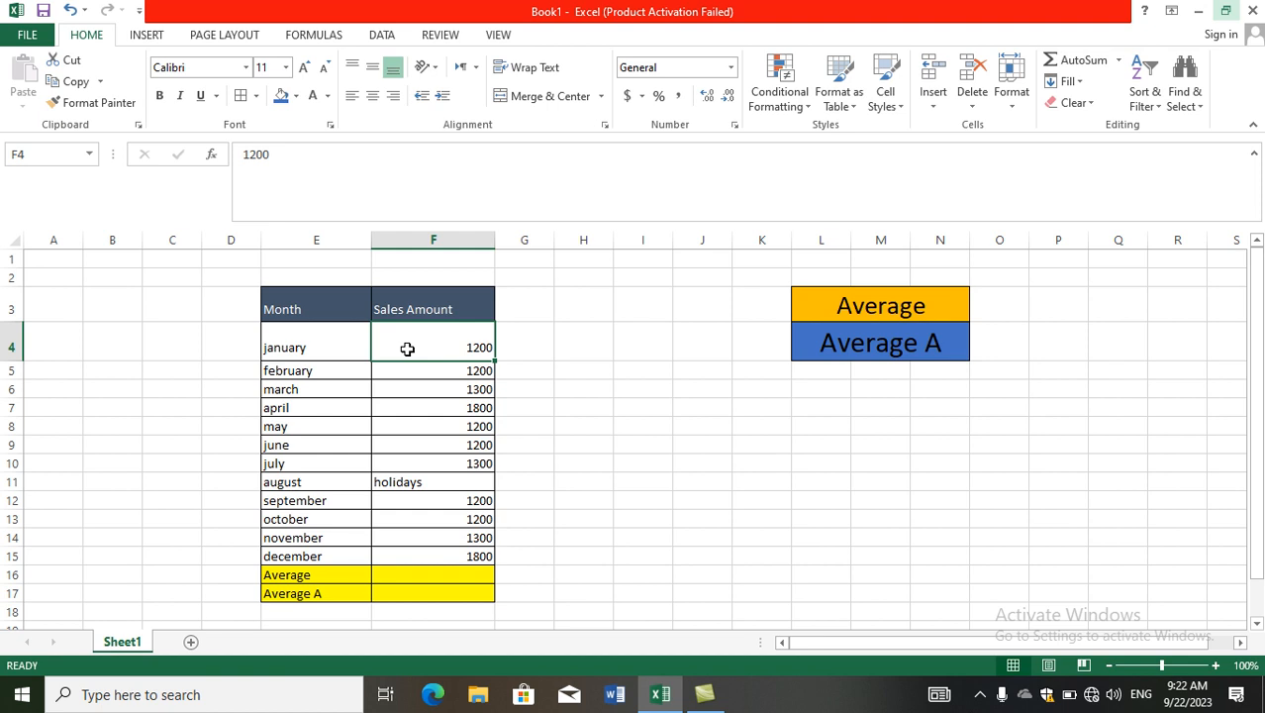
pyautogui.press('Down')
pyautogui.press('Down')
pyautogui.press('Down')
pyautogui.press('Down')
pyautogui.press('Down')
pyautogui.press('Down')
pyautogui.press('Down')
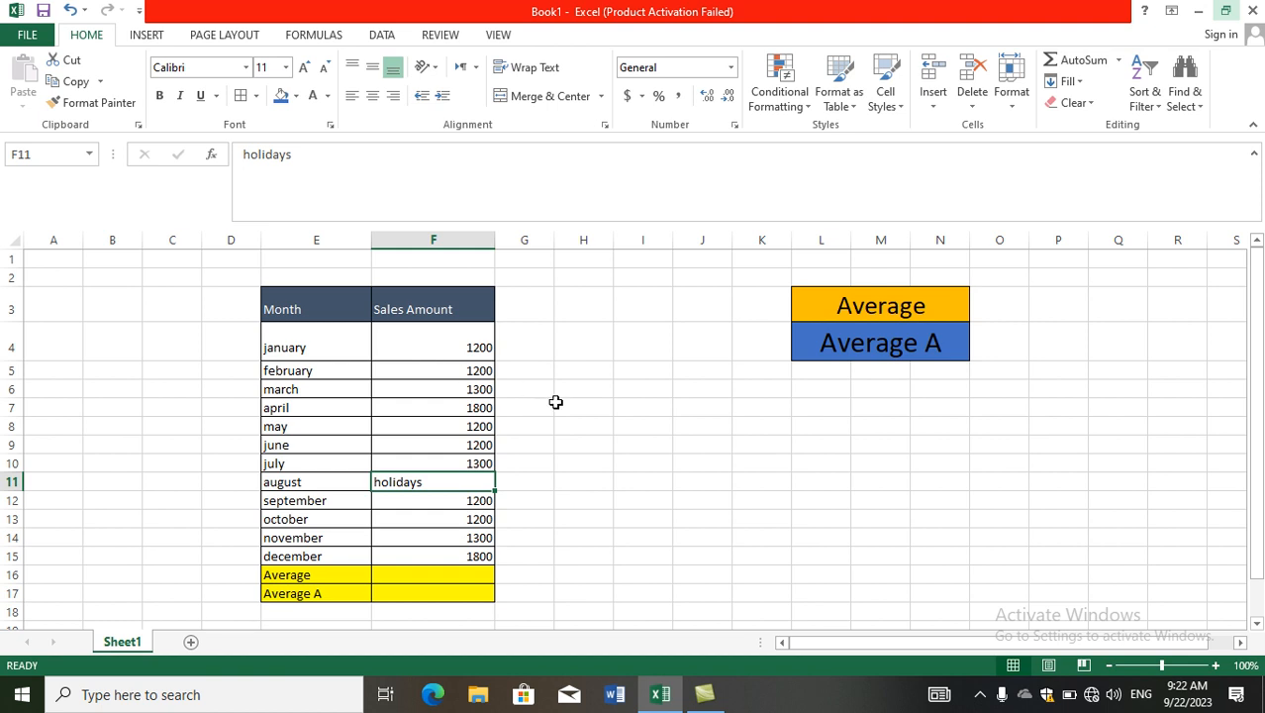
pyautogui.click(639, 416)
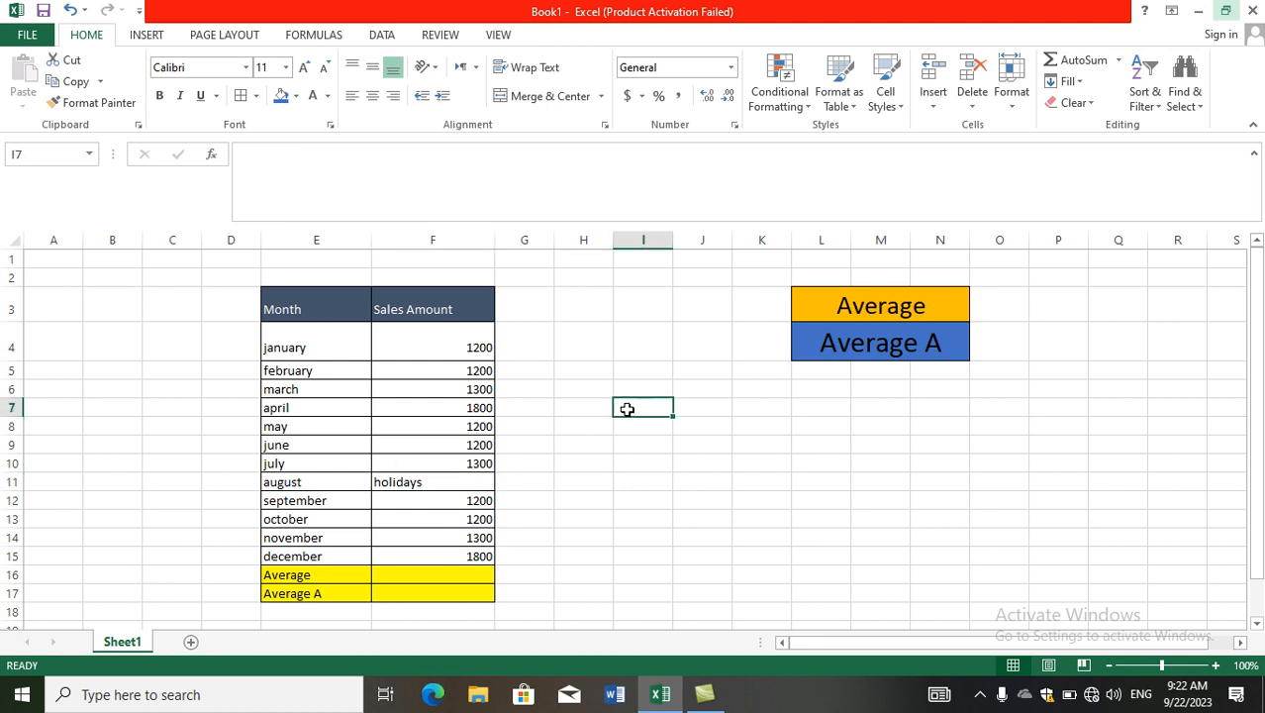
# - Inspect the full range of sales amounts in F4:F15 and the matching months in E4:E15
pyautogui.click(472, 343)
pyautogui.moveTo(472, 343); pyautogui.dragTo(461, 545)
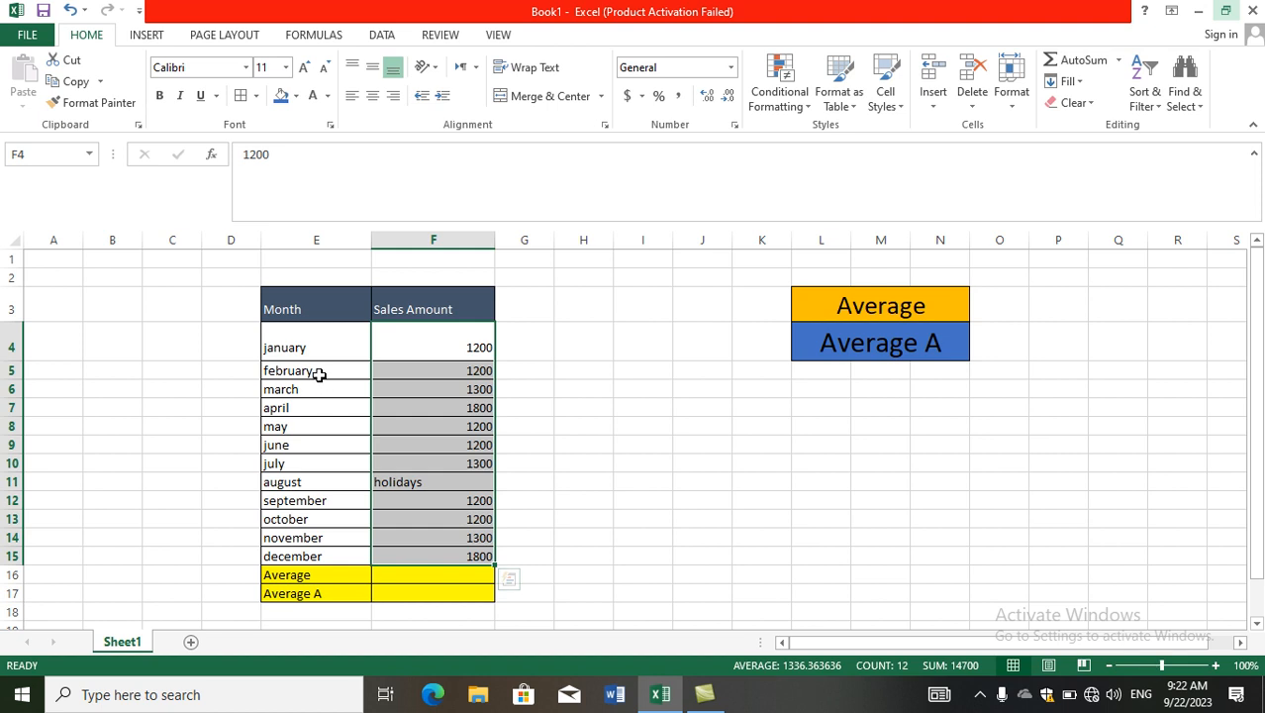
pyautogui.moveTo(317, 354); pyautogui.dragTo(325, 550)
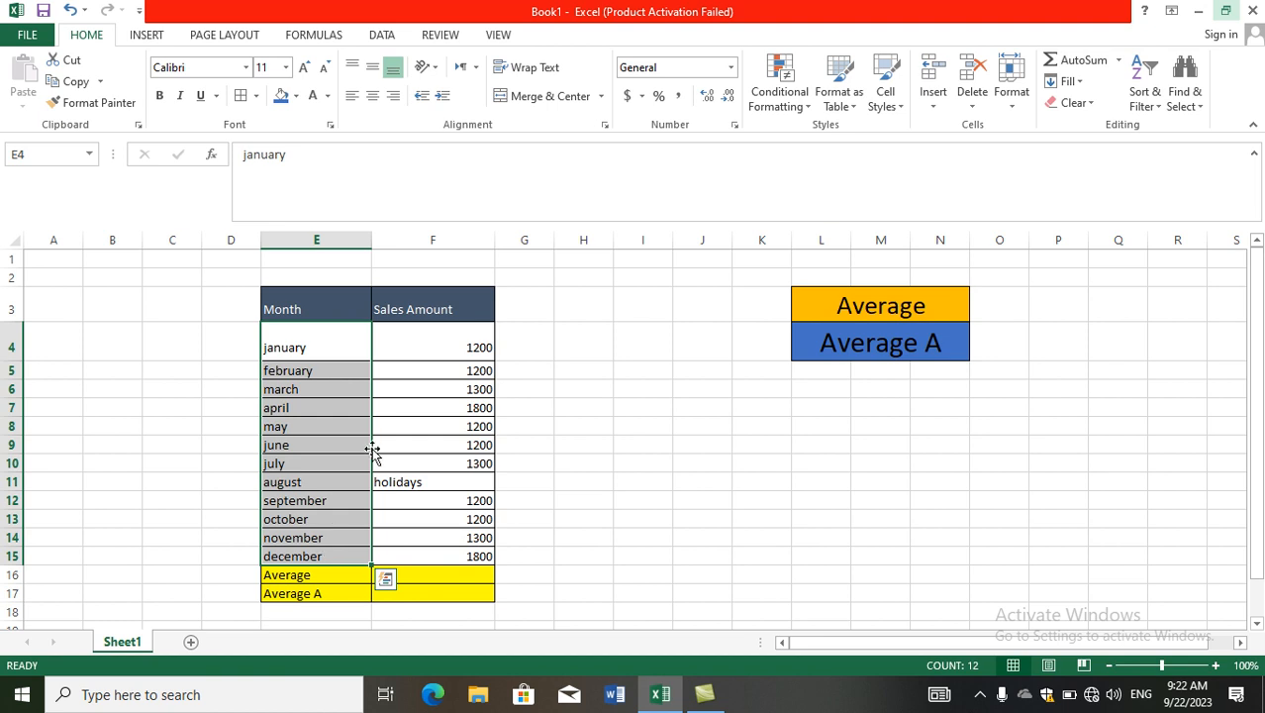
pyautogui.moveTo(426, 347); pyautogui.dragTo(446, 552)
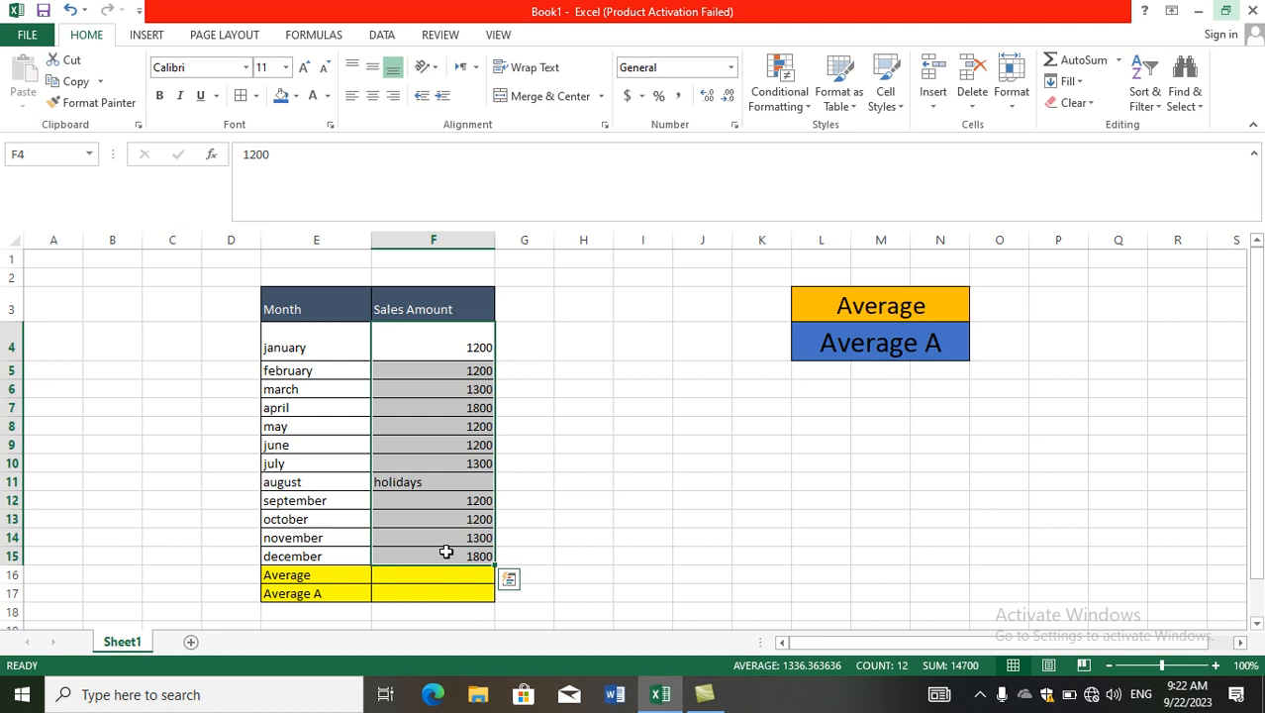
pyautogui.click(630, 404)
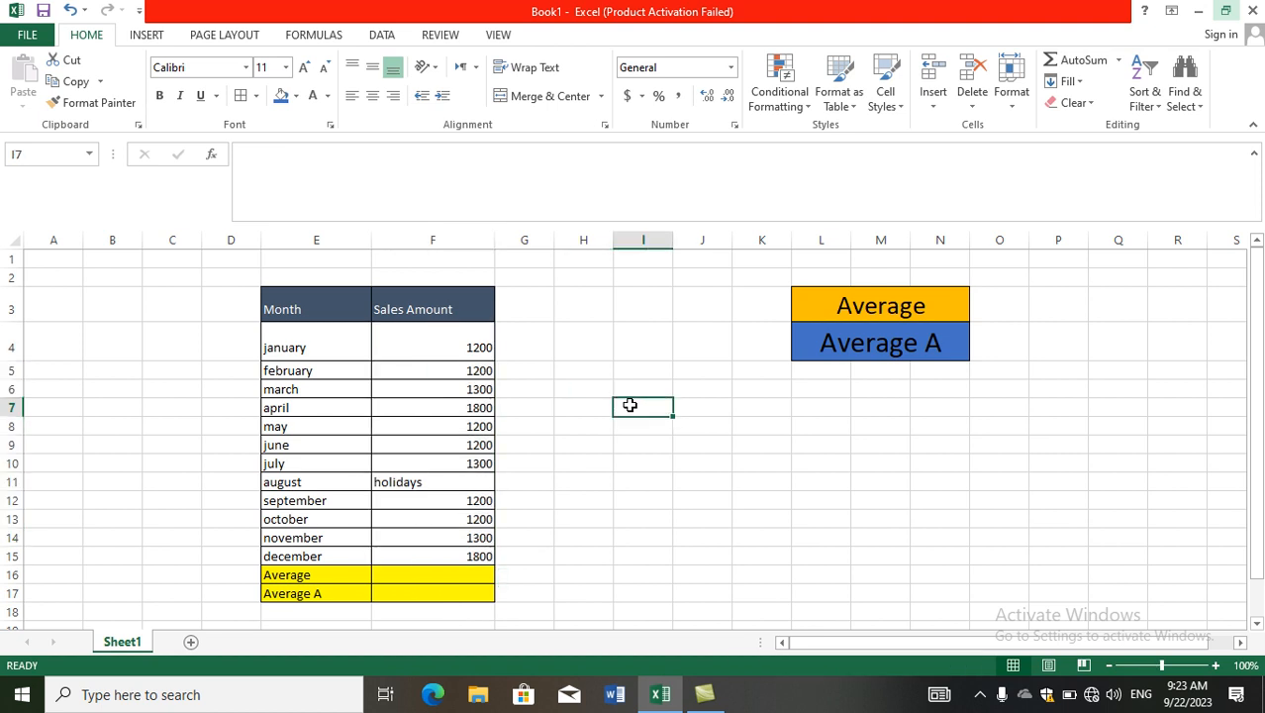
pyautogui.moveTo(460, 335); pyautogui.dragTo(435, 539)
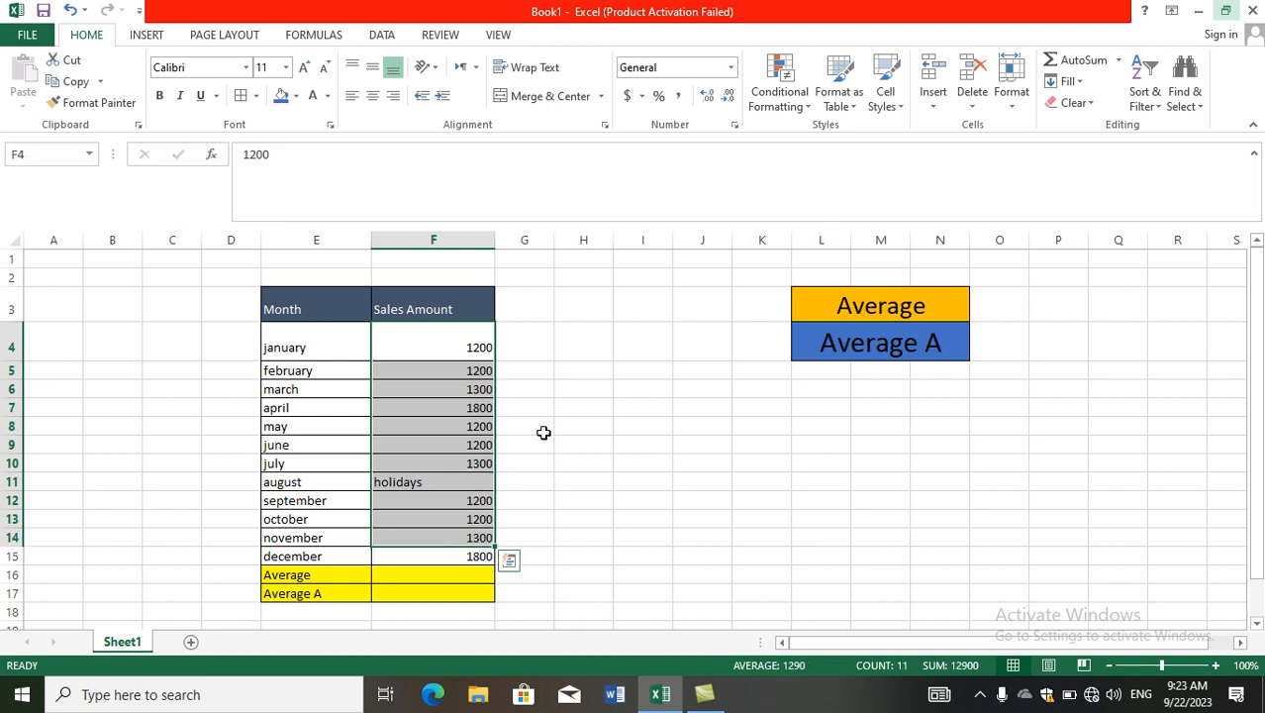
# - Total the january to december sales amounts in cell I5 with the formula =sum(F4:F15)
pyautogui.click(656, 368)
pyautogui.doubleClick(655, 368)
pyautogui.write('=')
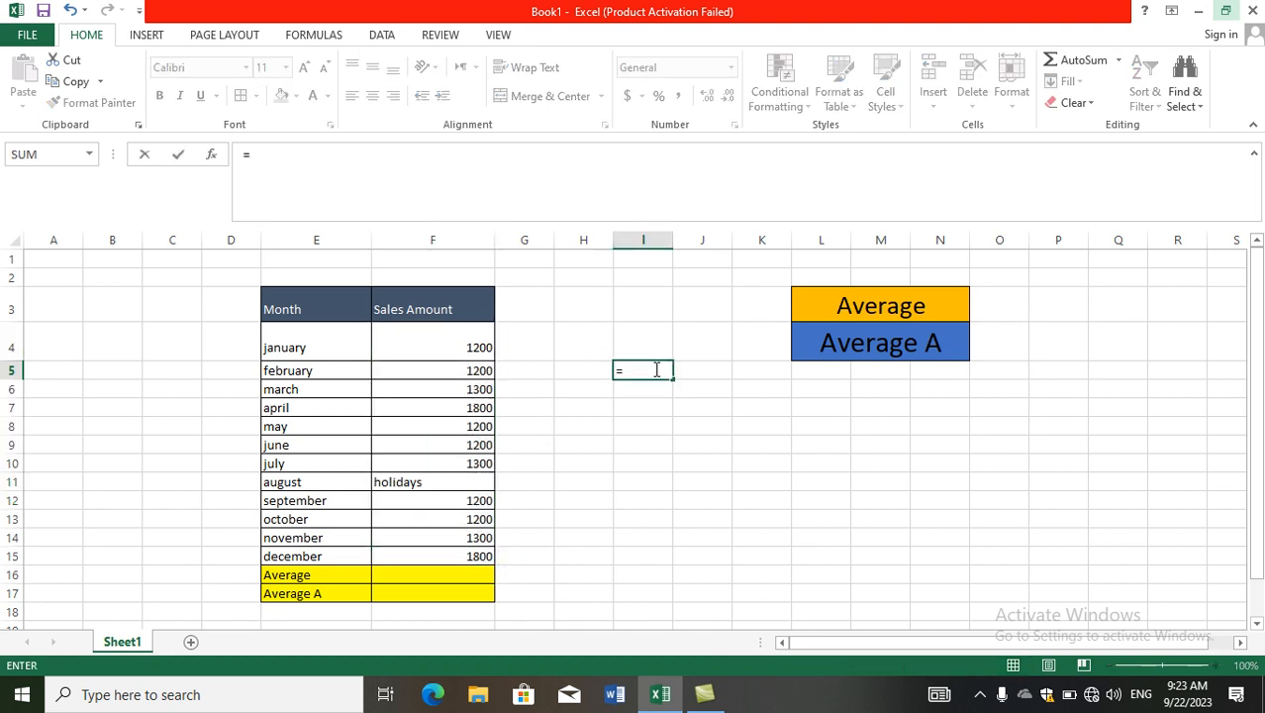
pyautogui.write('sun(')
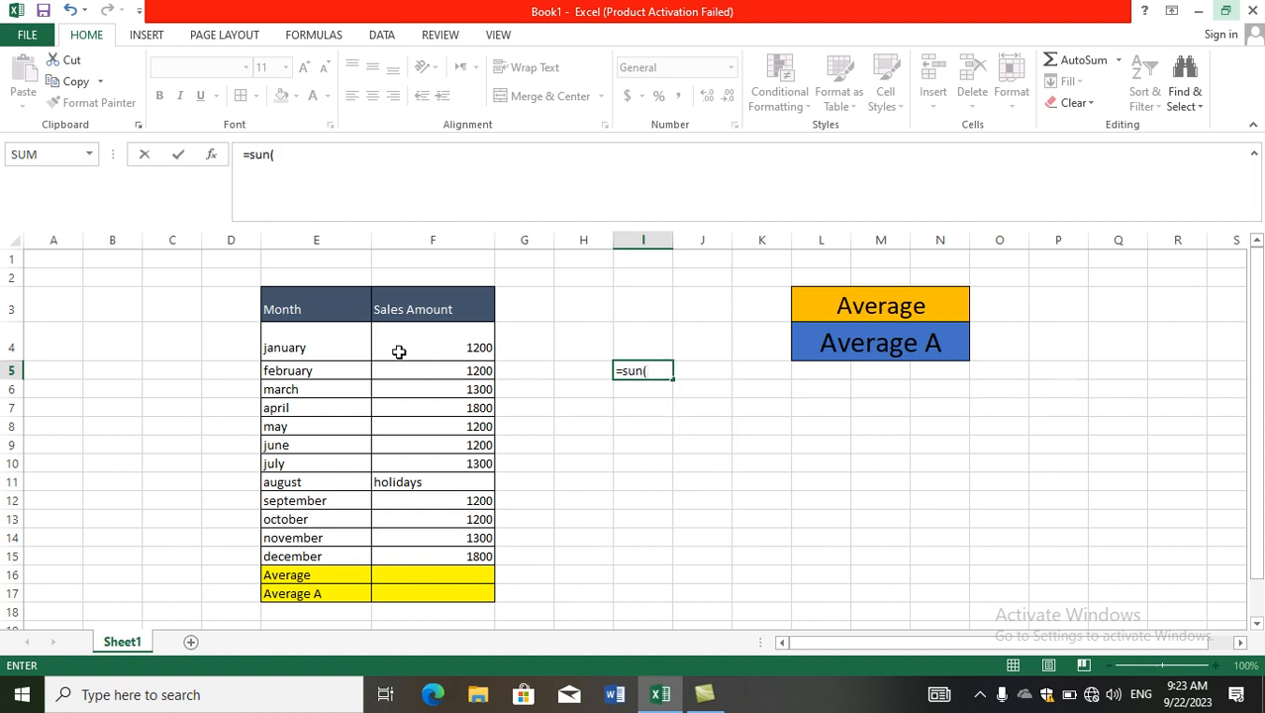
pyautogui.moveTo(396, 337); pyautogui.dragTo(423, 551)
pyautogui.press('Return')
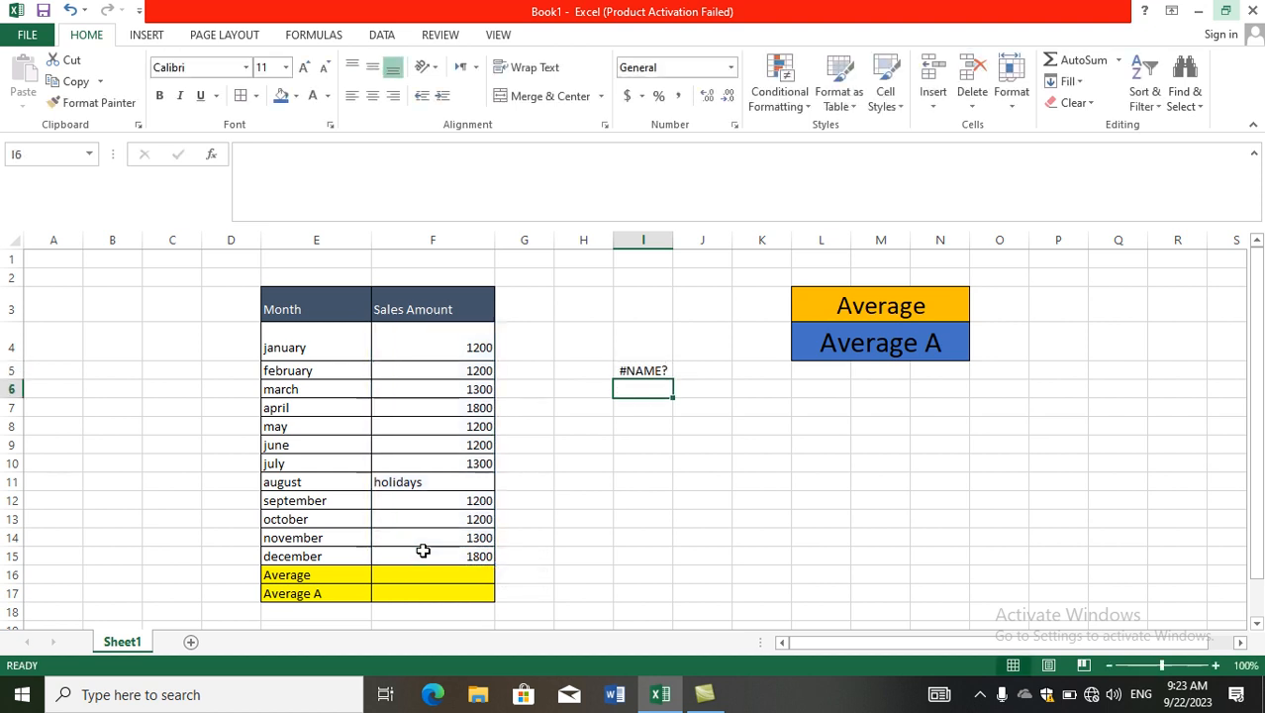
pyautogui.click(632, 374)
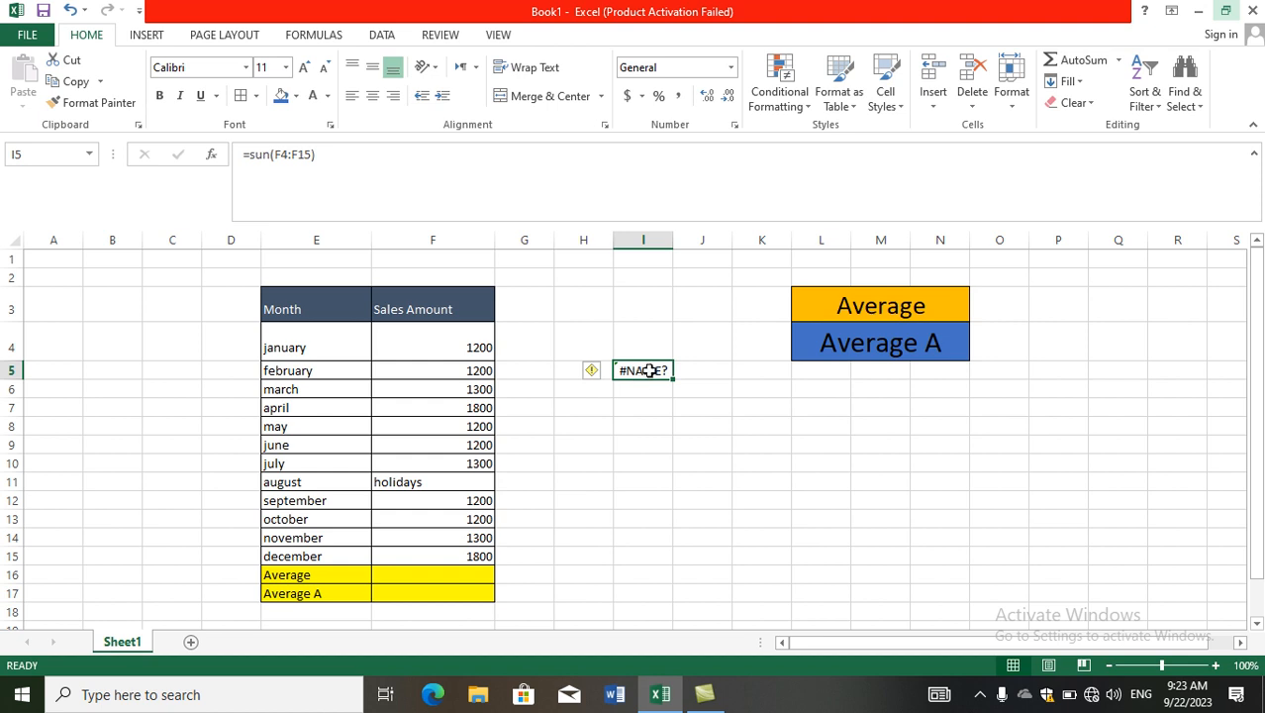
pyautogui.doubleClick(651, 368)
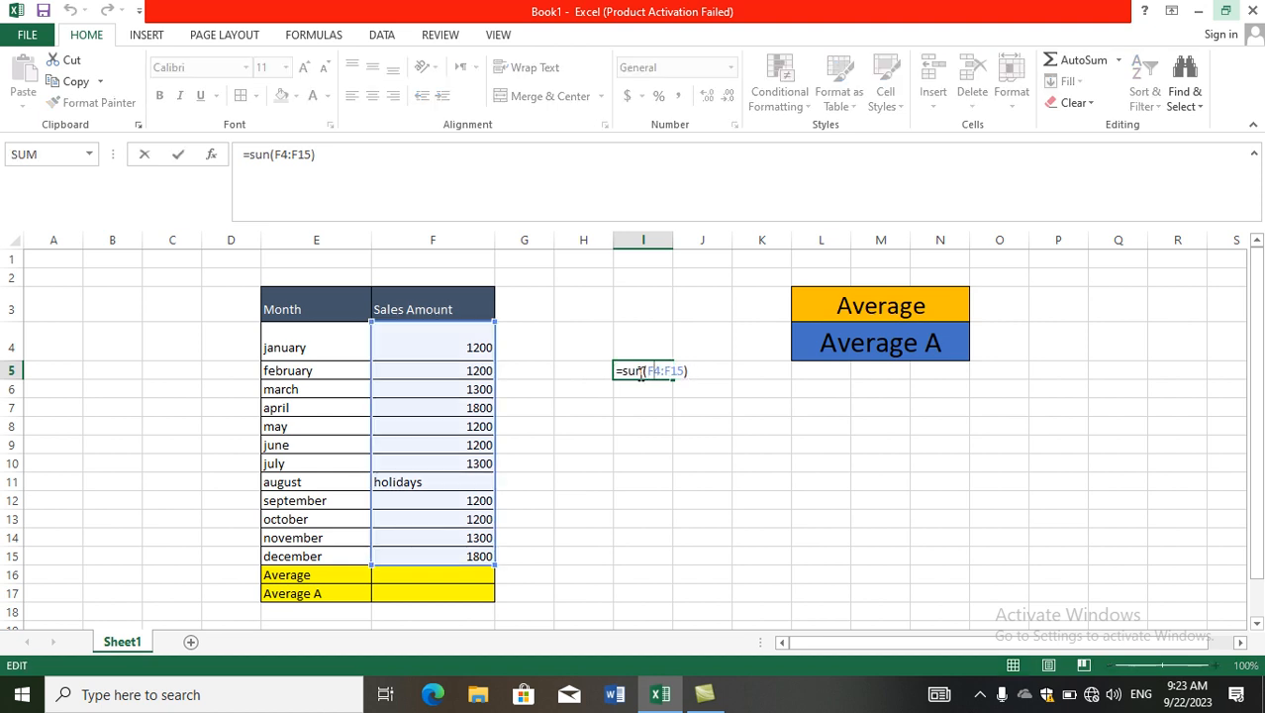
pyautogui.moveTo(636, 373); pyautogui.dragTo(646, 374)
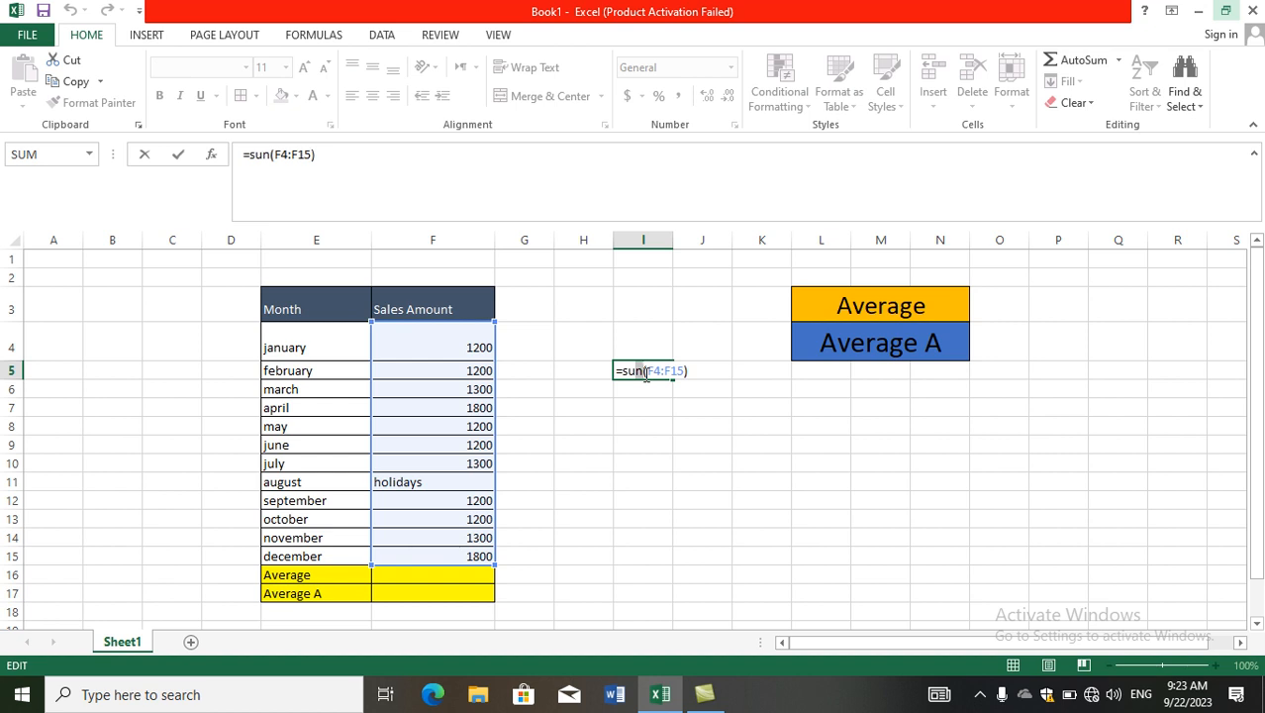
pyautogui.write('m')
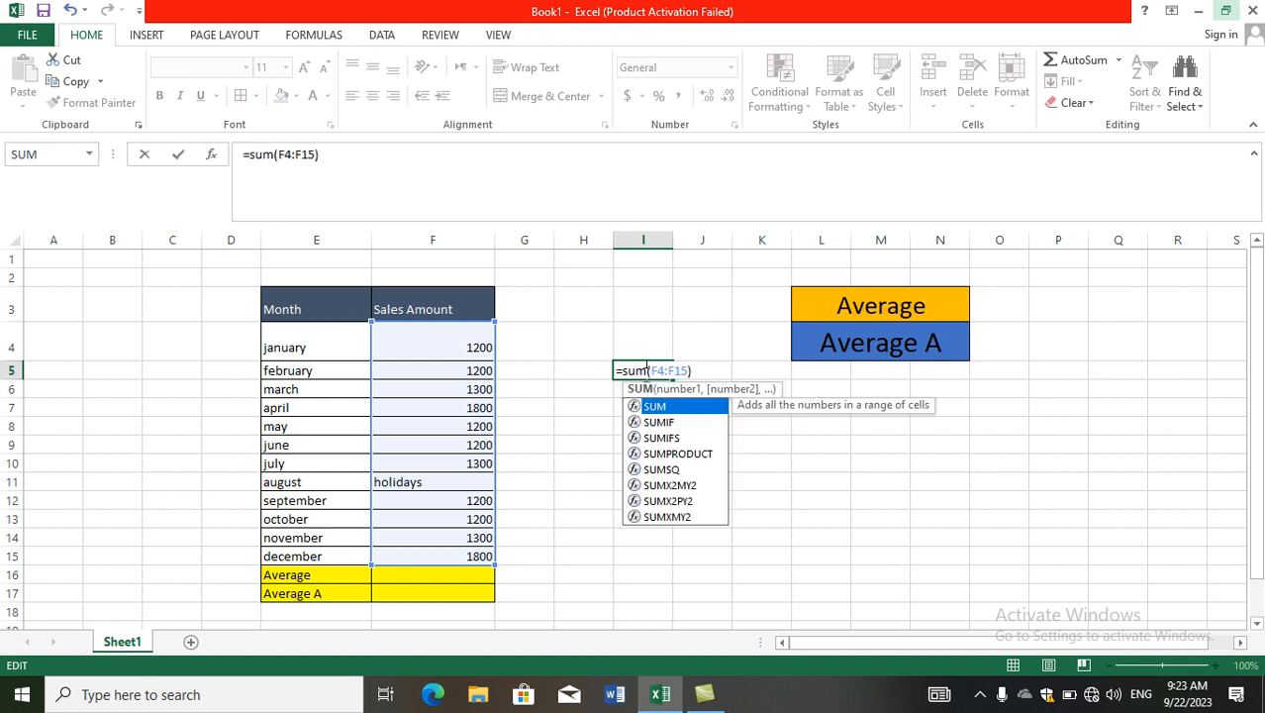
pyautogui.press('Return')
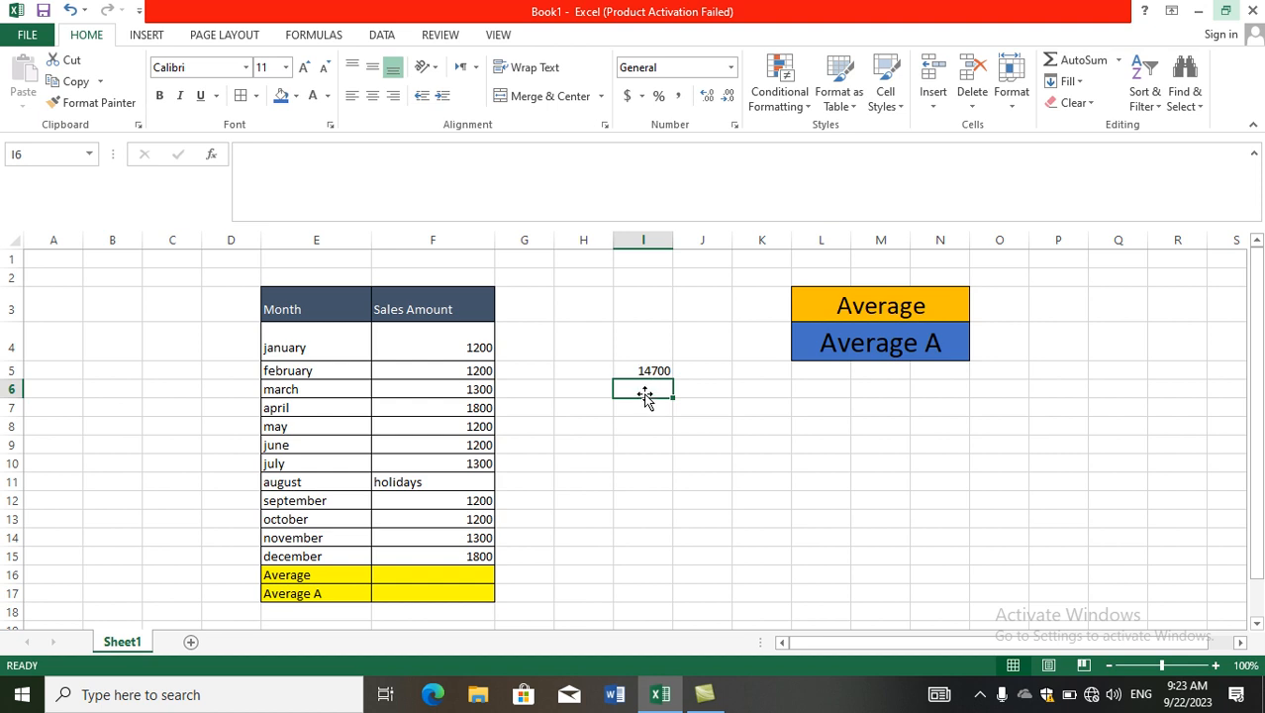
# - Enter the month count 12 in I6 and divide the total by it in I7 with =I5/I6
pyautogui.write('12')
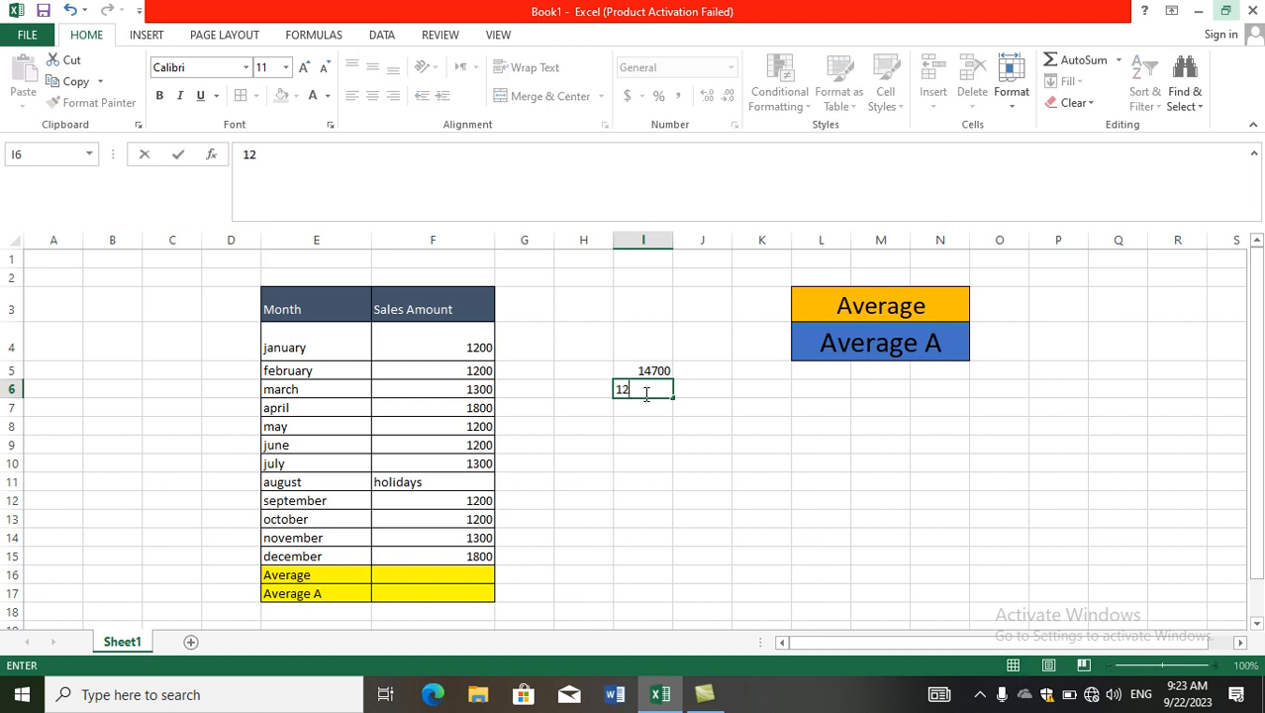
pyautogui.press('Return')
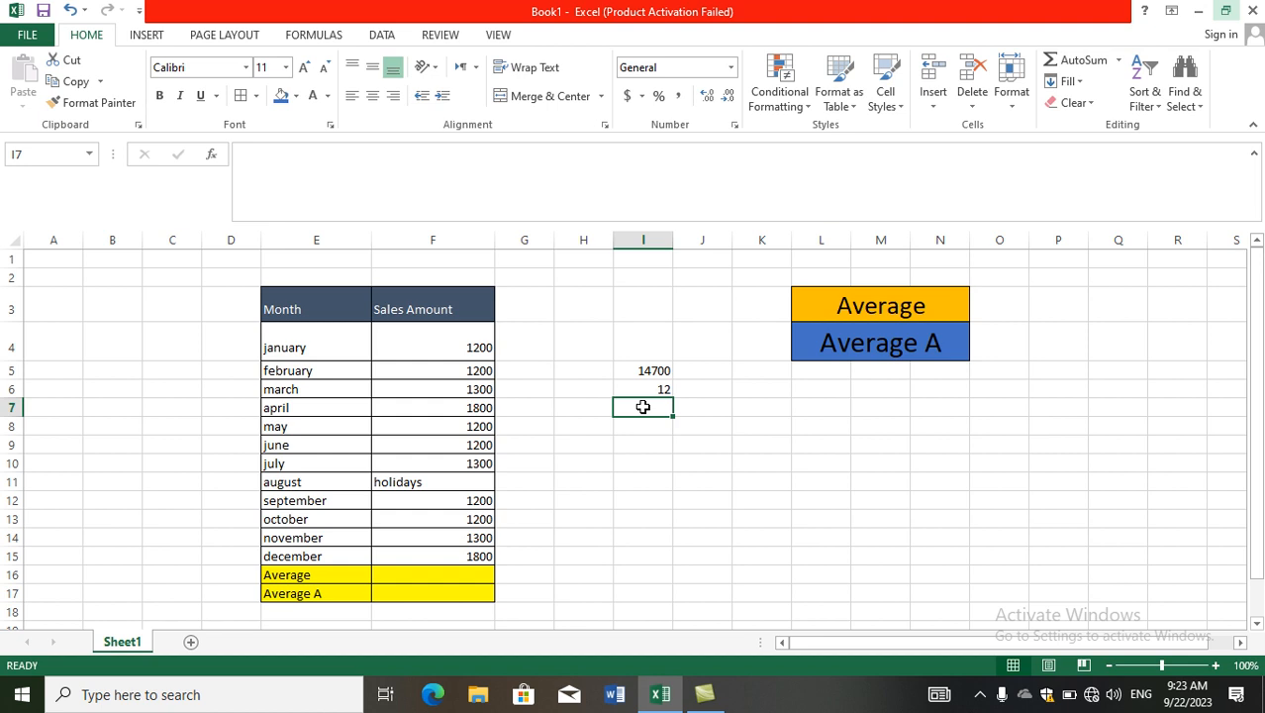
pyautogui.write('=')
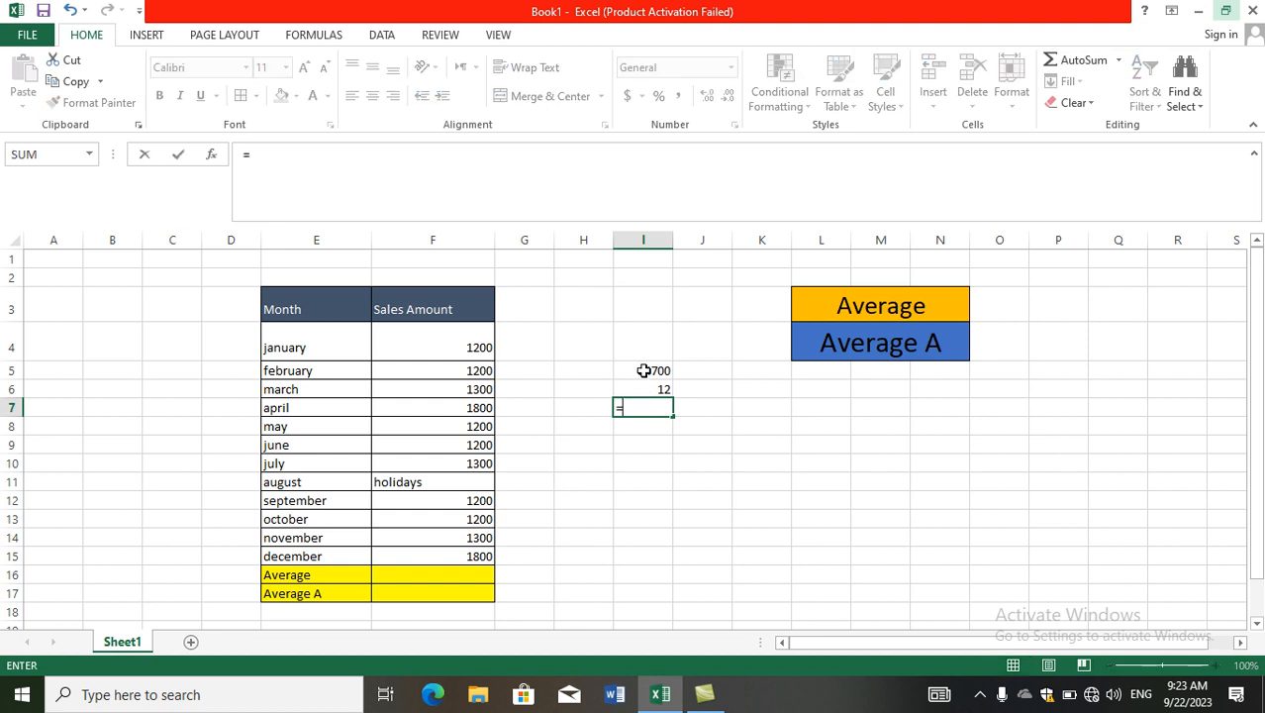
pyautogui.click(644, 370)
pyautogui.write('/')
pyautogui.click(643, 389)
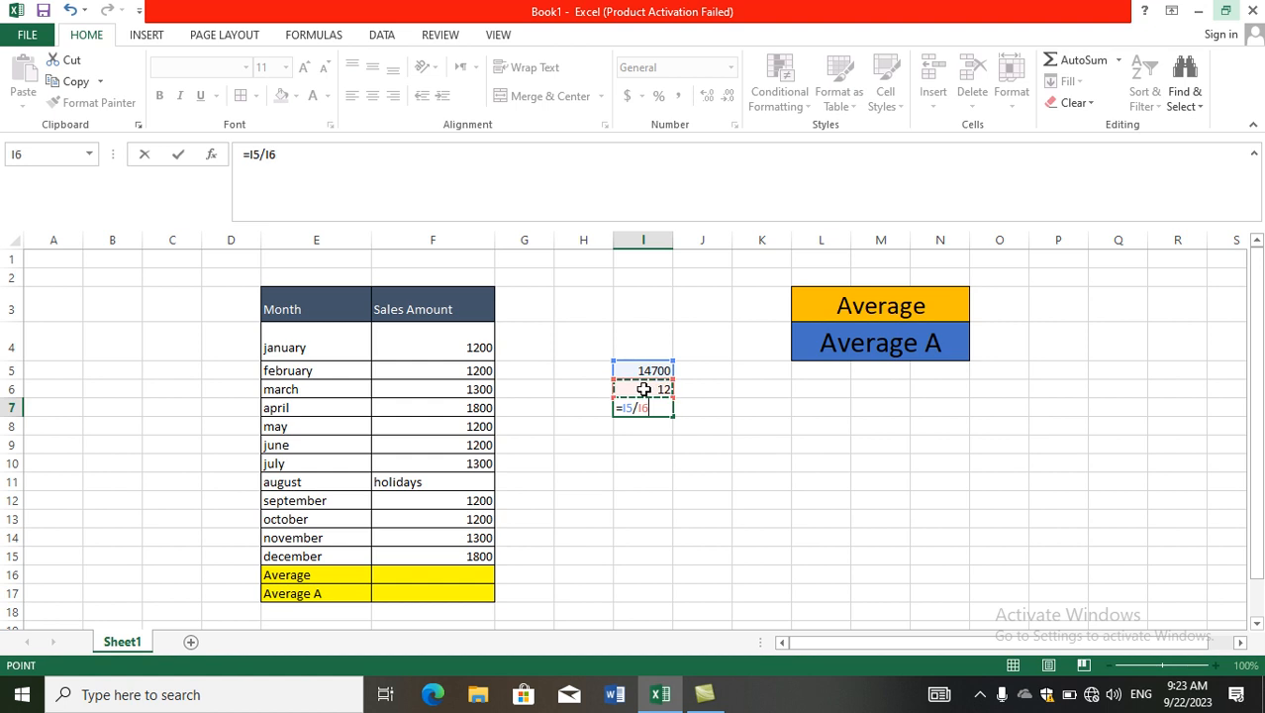
pyautogui.press('Return')
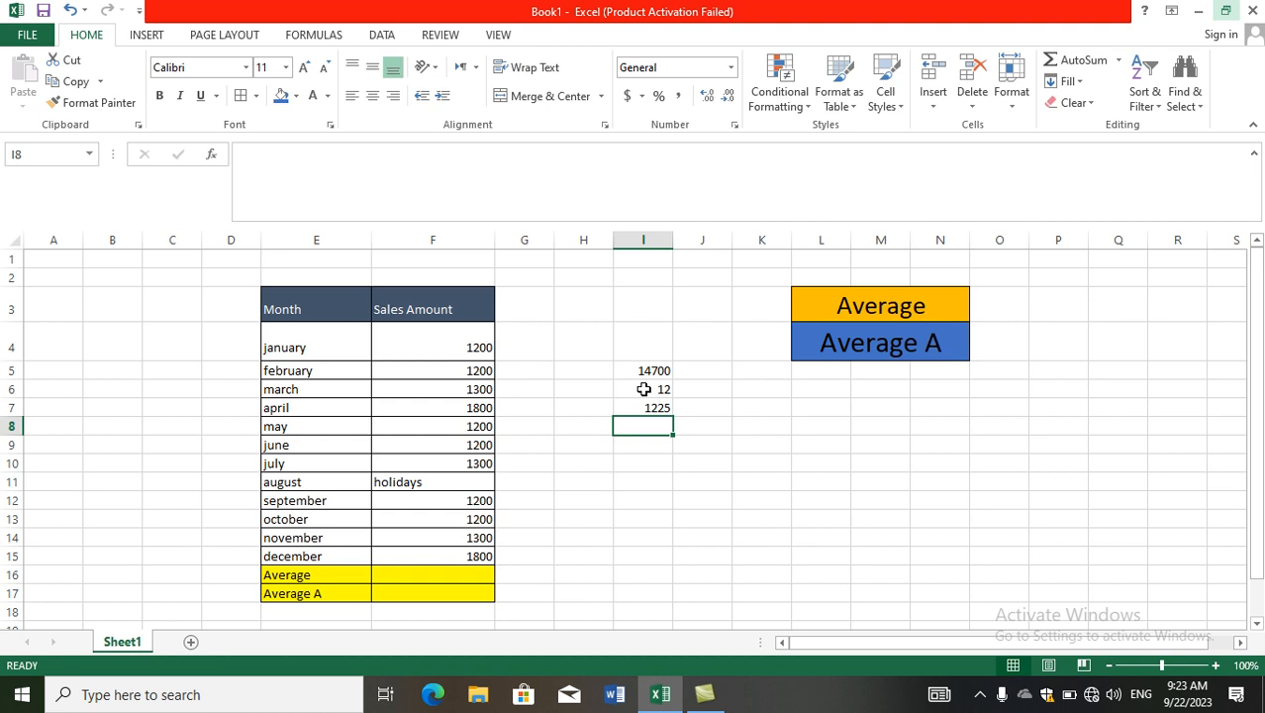
# - Calculate the Average row's value in F16 with the AVERAGE function over the sales amounts F4:F15
pyautogui.click(437, 570)
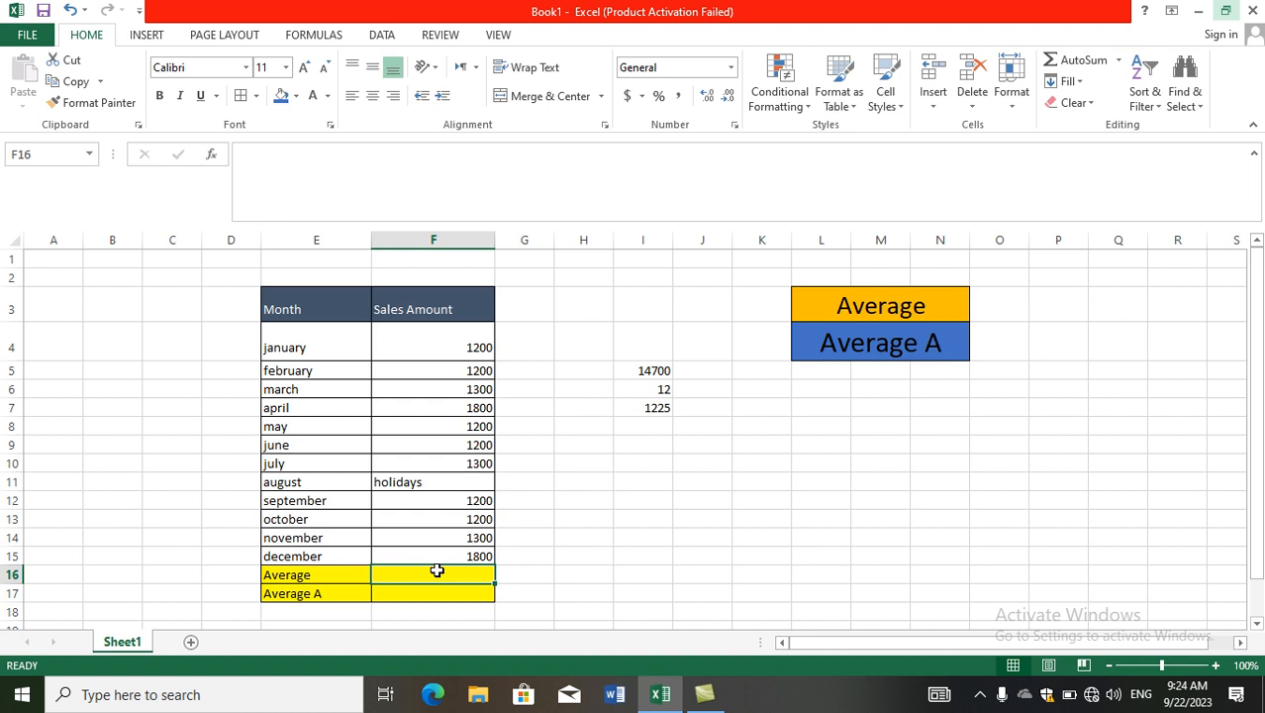
pyautogui.write('=a')
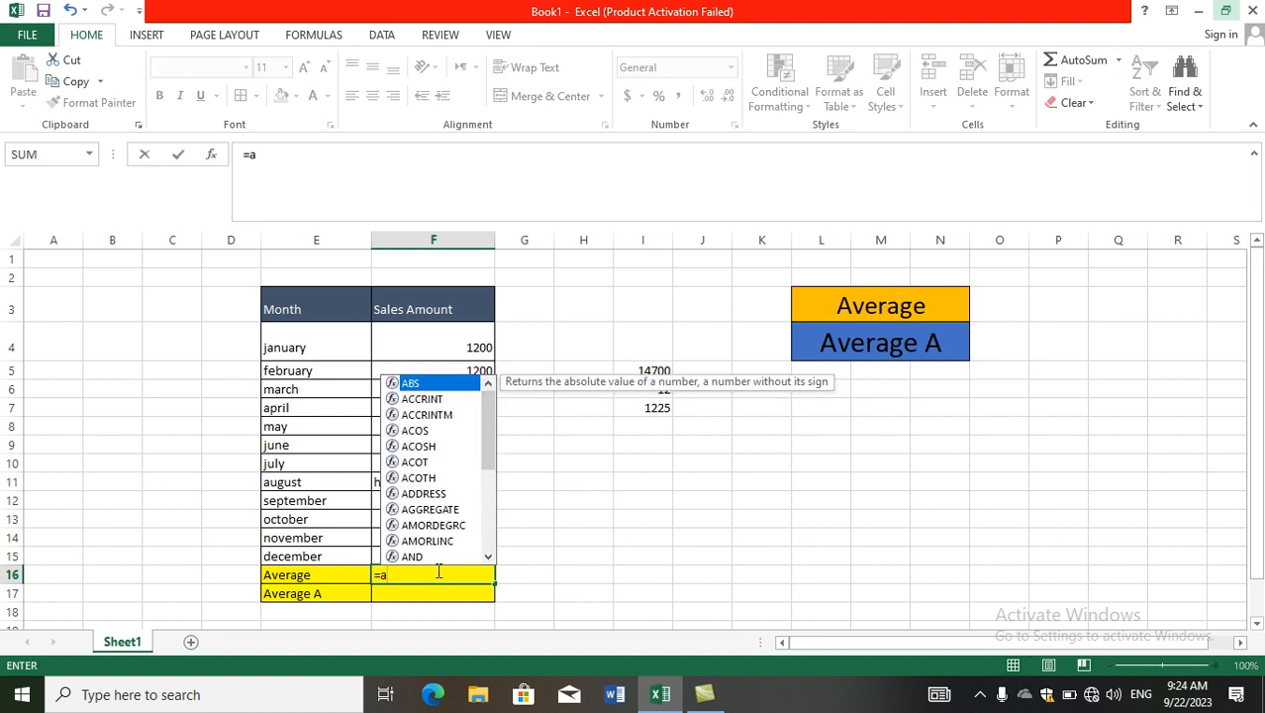
pyautogui.write('verage')
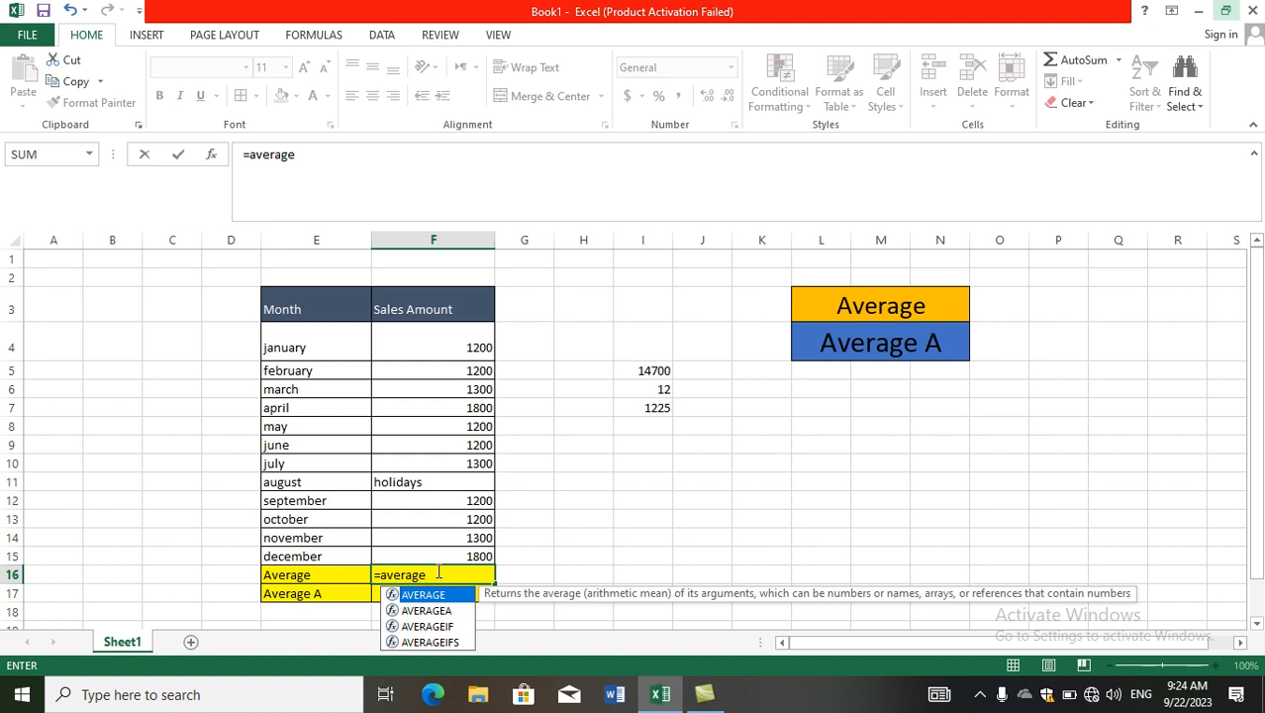
pyautogui.write('(')
pyautogui.moveTo(436, 345); pyautogui.dragTo(450, 551)
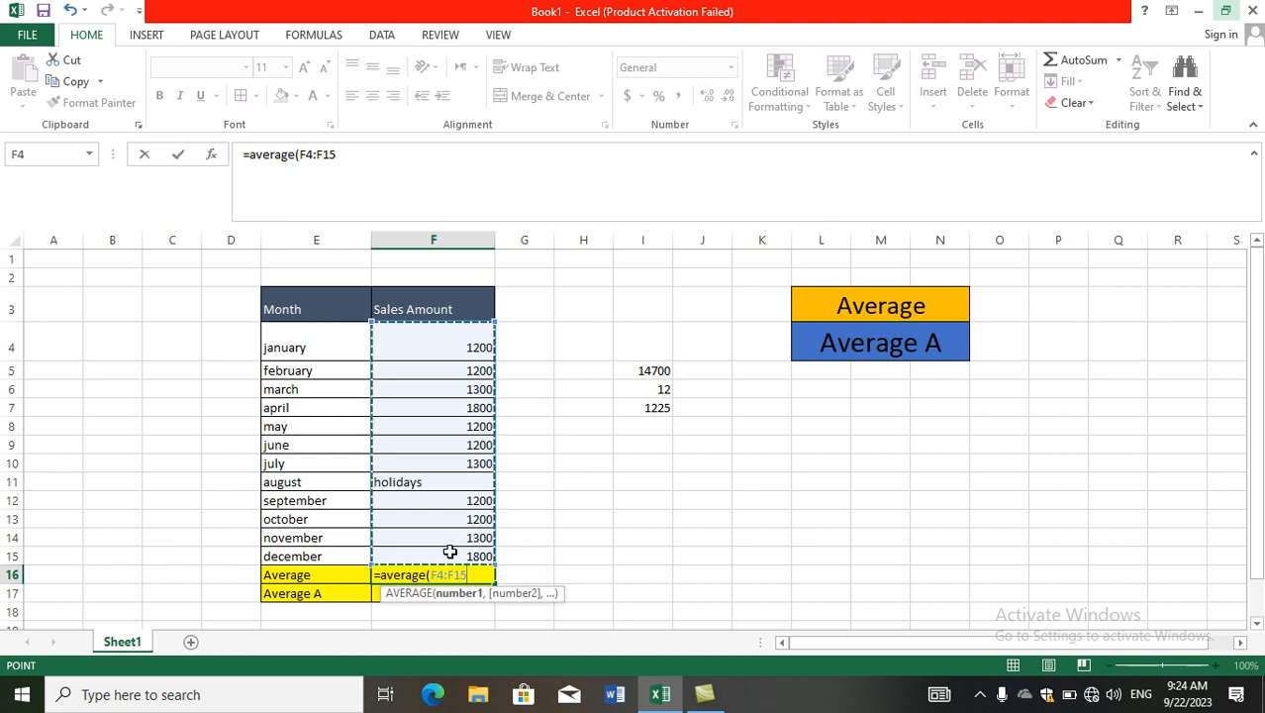
pyautogui.press('Return')
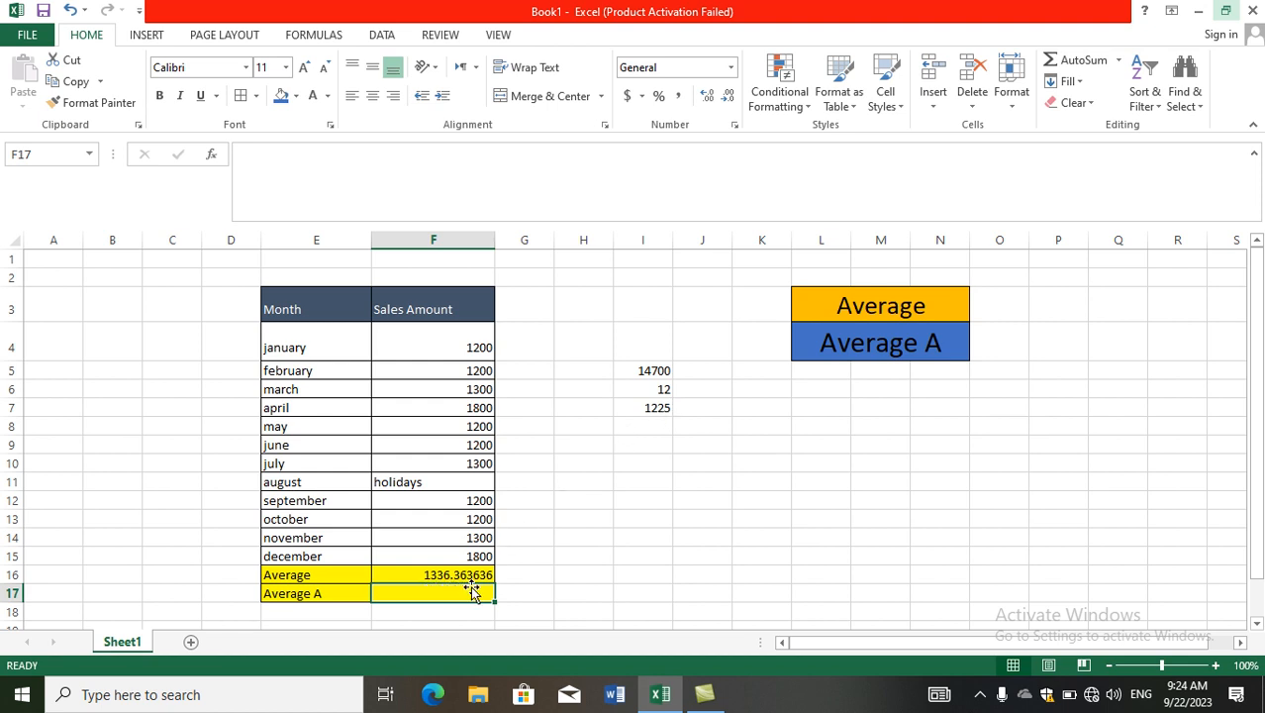
# - Change the divisor in I6 to 11 to compare the manual average with the AVERAGE result
pyautogui.click(667, 409)
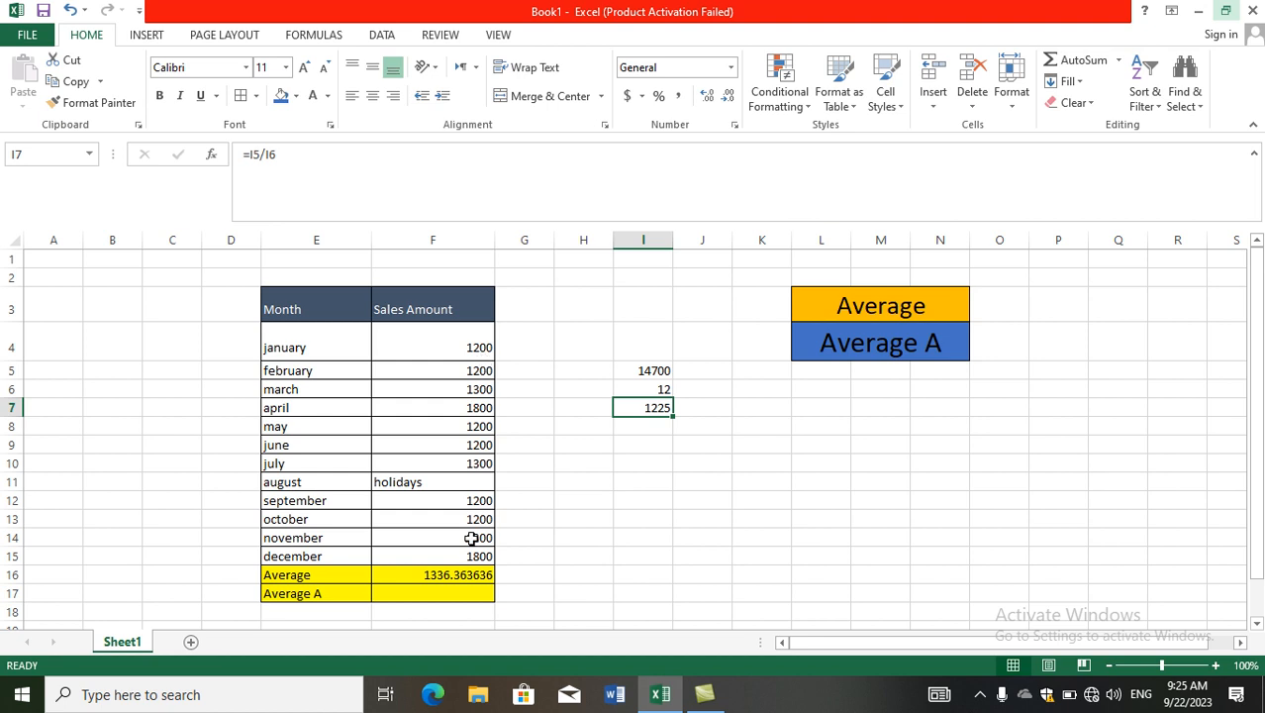
pyautogui.click(650, 392)
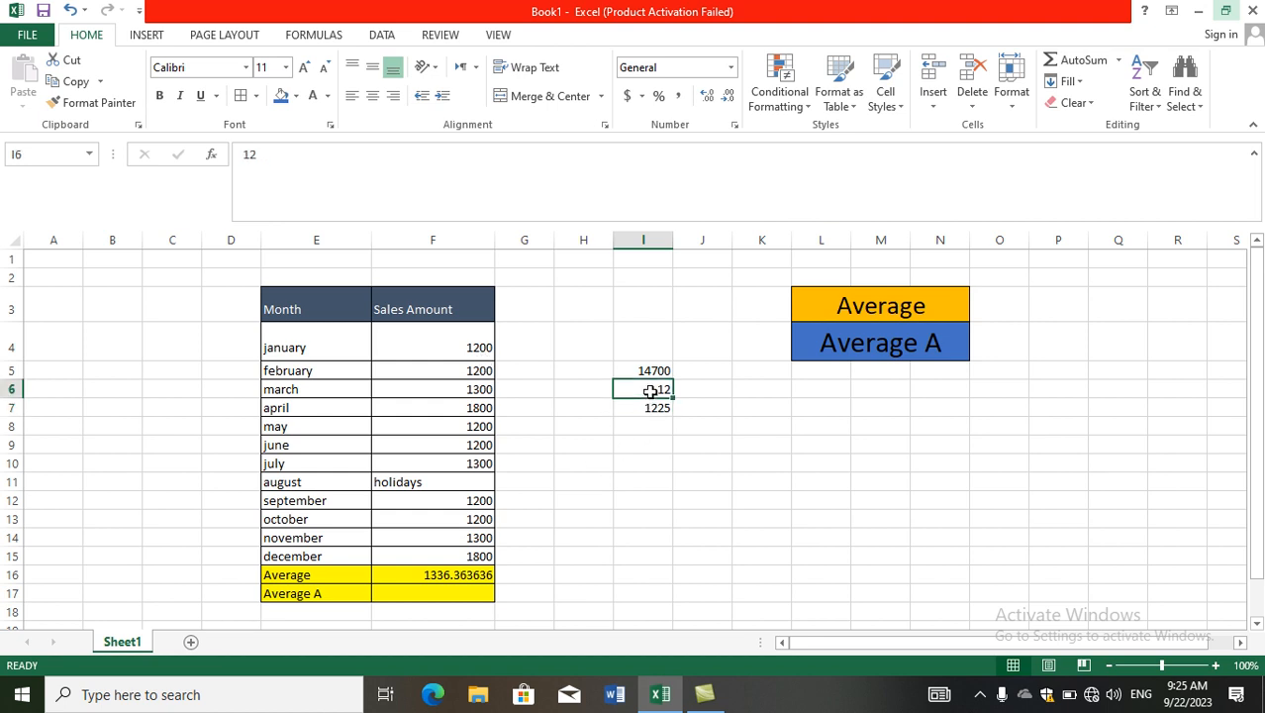
pyautogui.write('11')
pyautogui.press('Return')
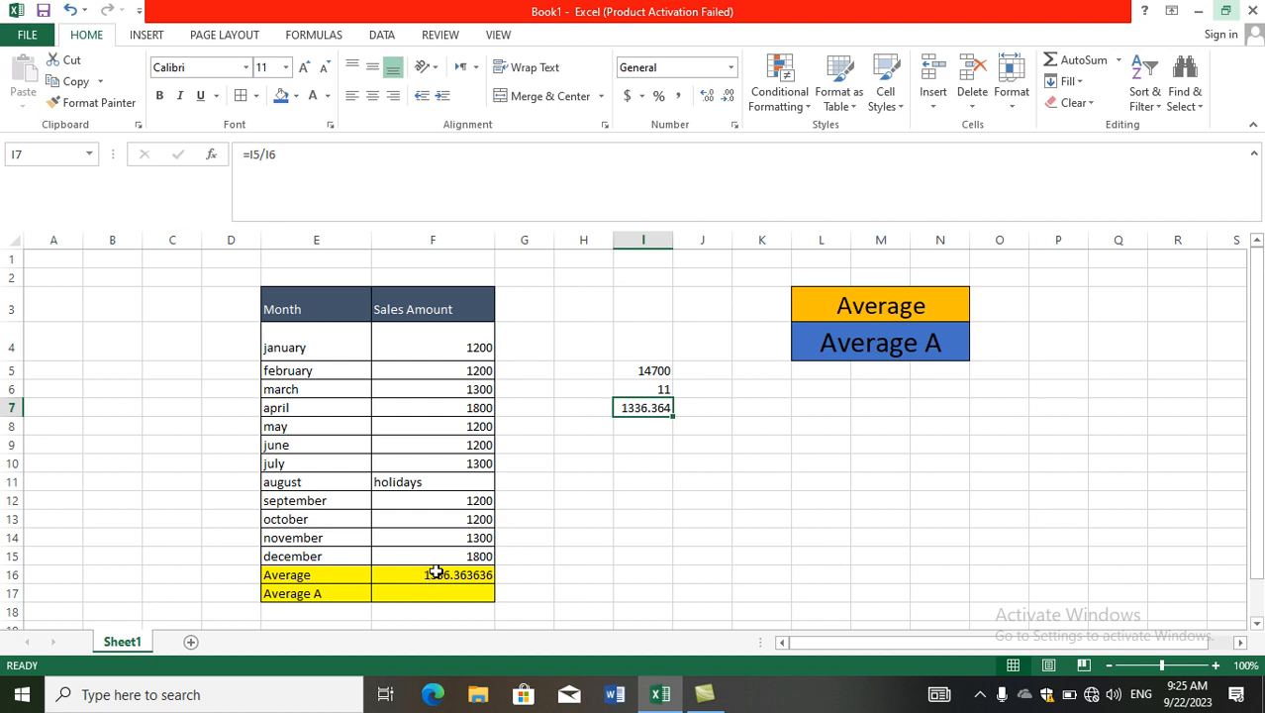
# - Set the divisor in I6 back to 12 and select the empty Average A cell F17
pyautogui.click(649, 391)
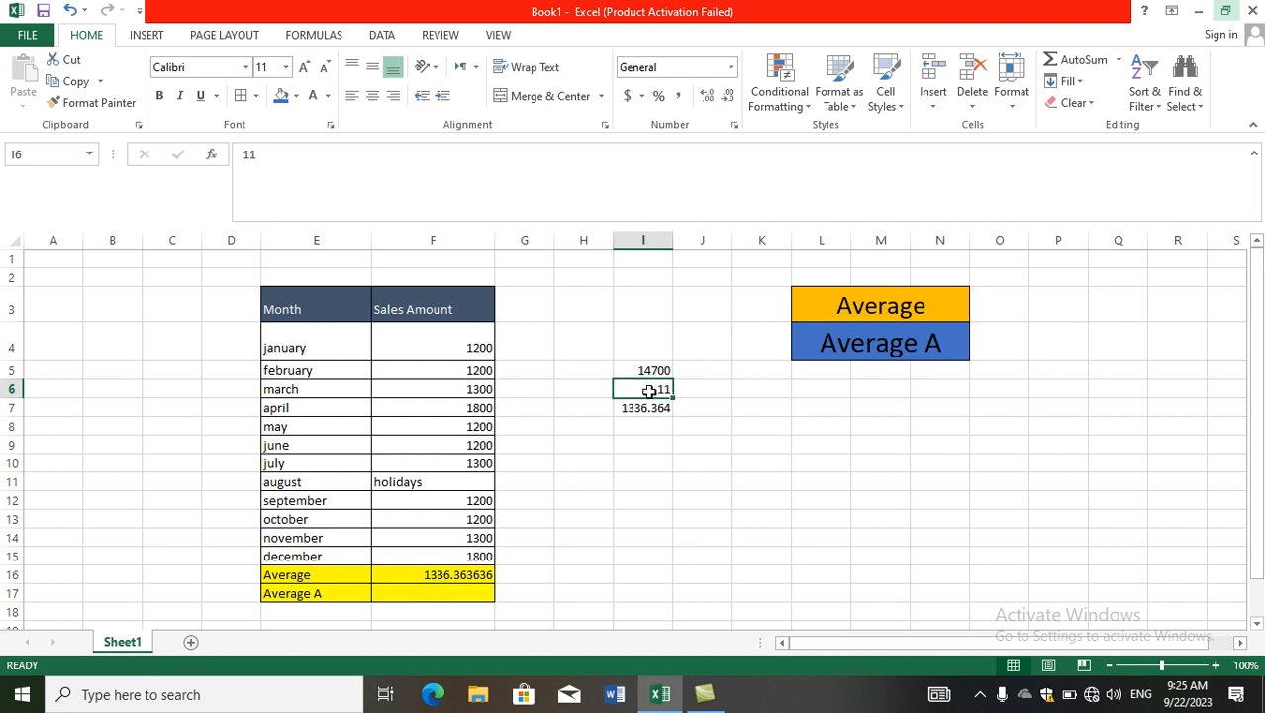
pyautogui.write('12')
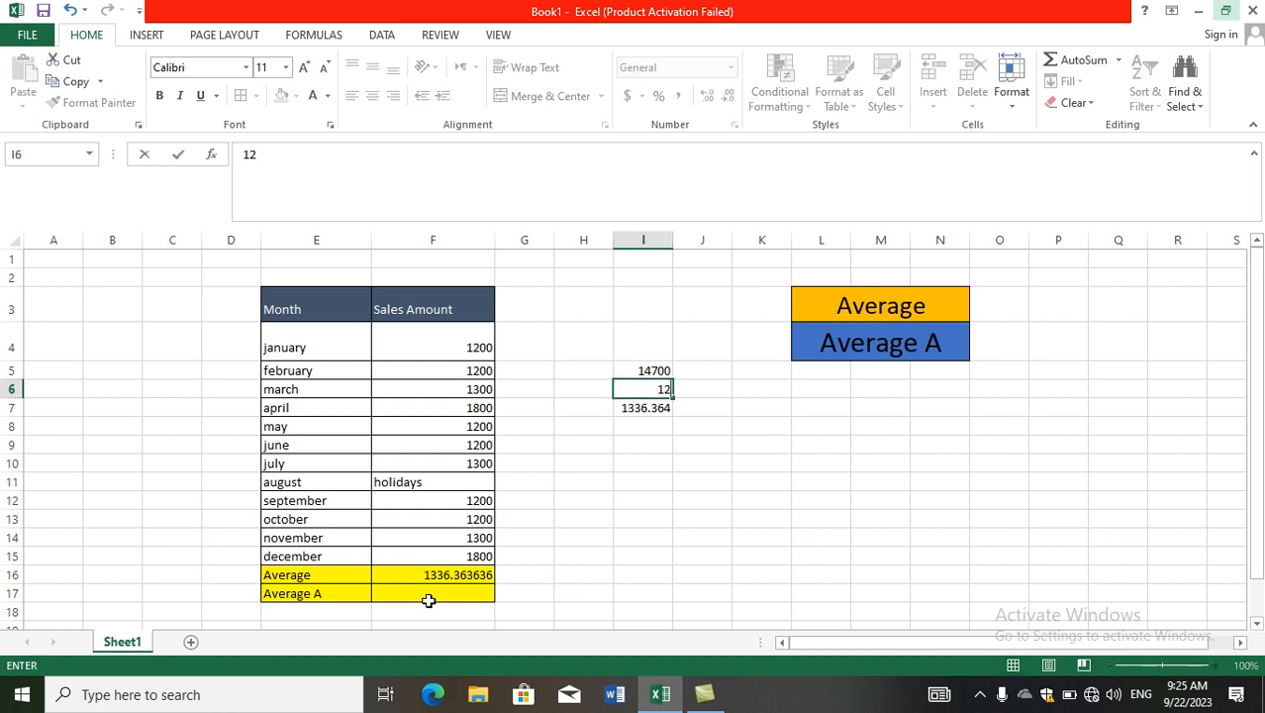
pyautogui.click(429, 596)
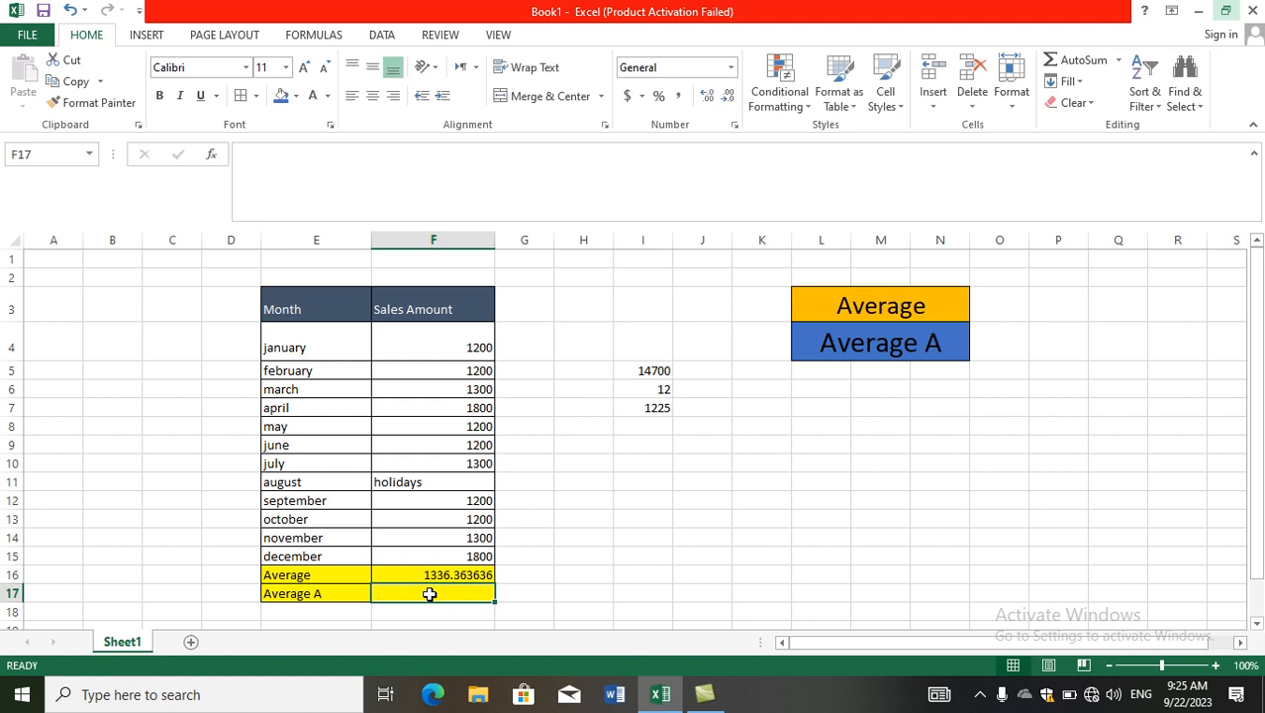
# - Calculate the Average A row's value in F17 with AVERAGEA over the sales amounts F4:F15 and compare it with the manual average in I7
pyautogui.write('=')
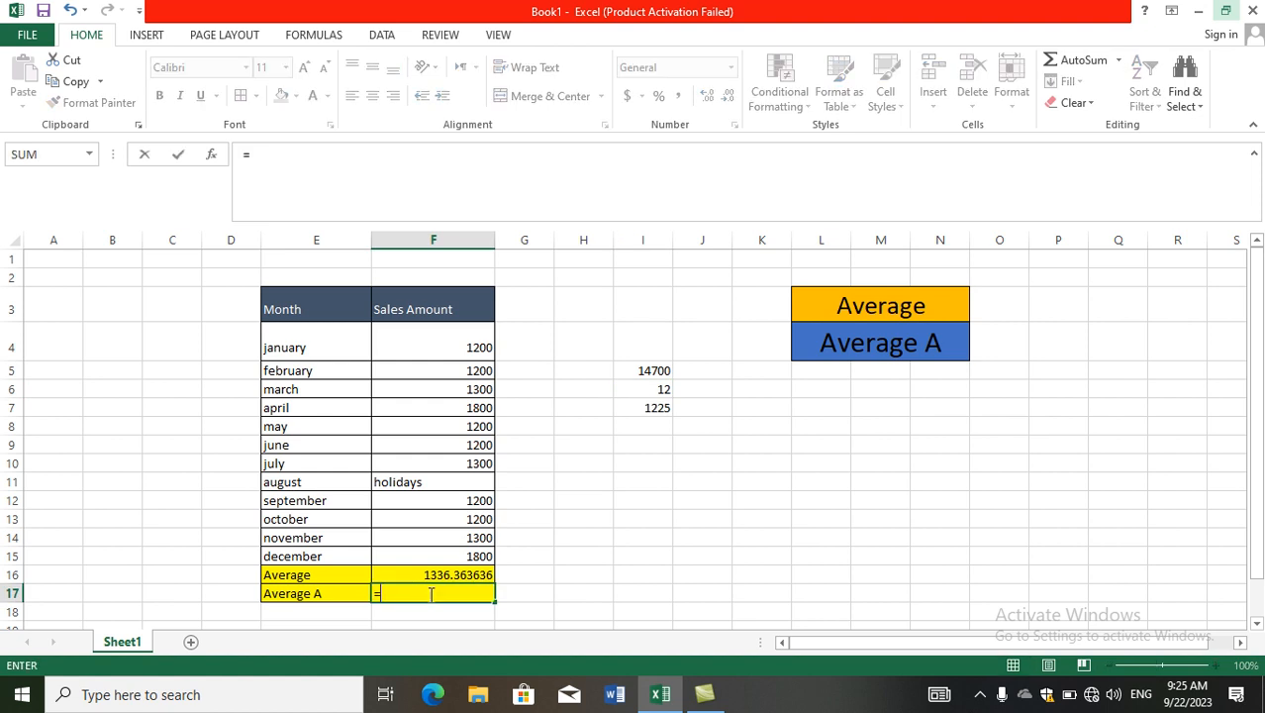
pyautogui.write('av')
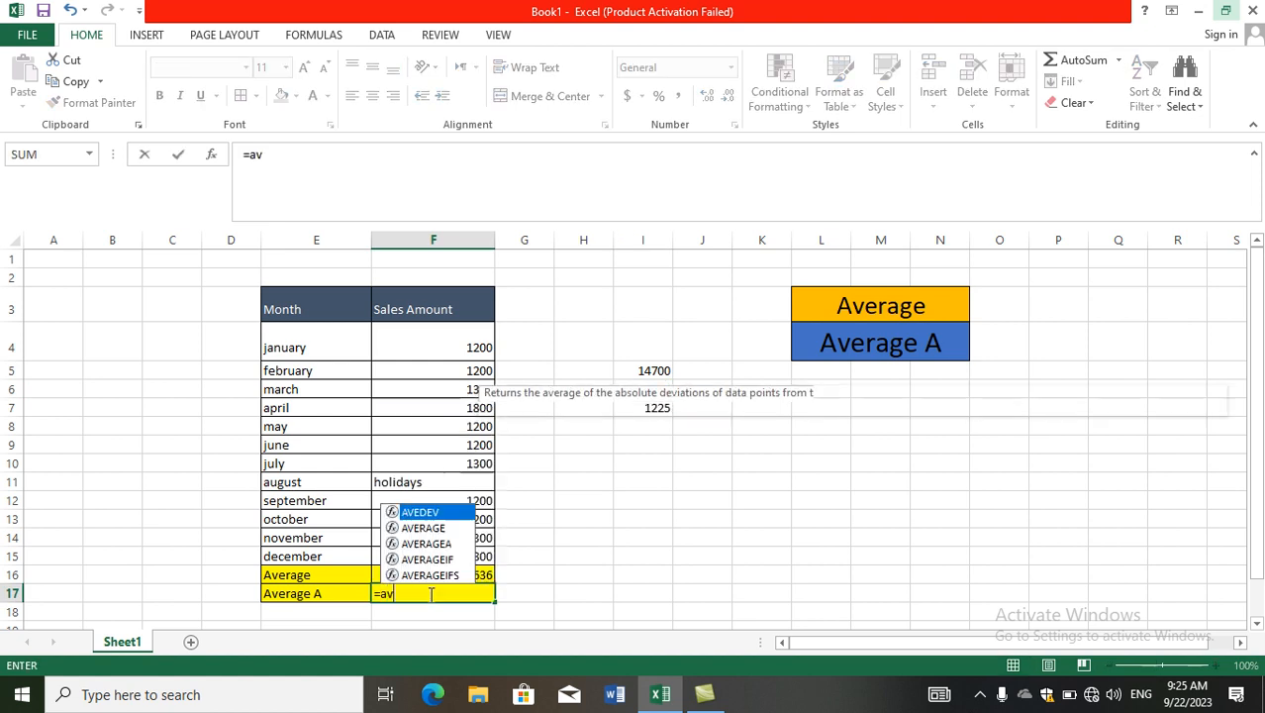
pyautogui.write('era')
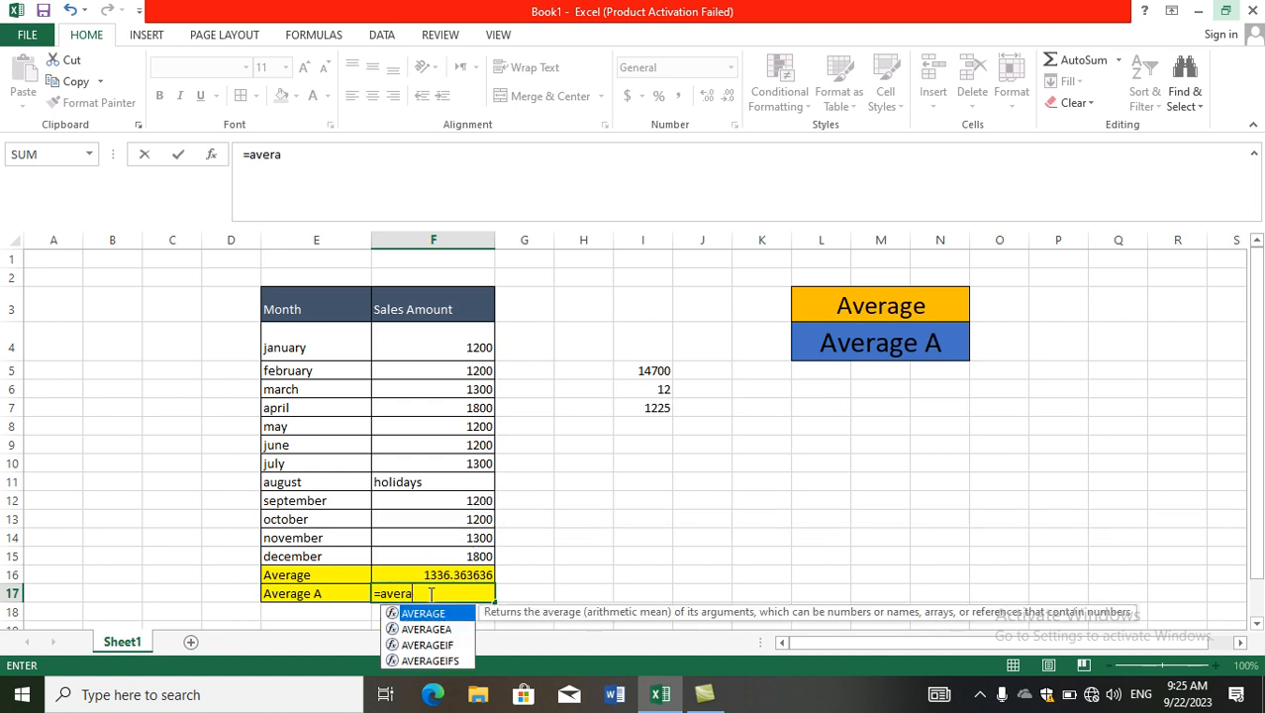
pyautogui.write('gea')
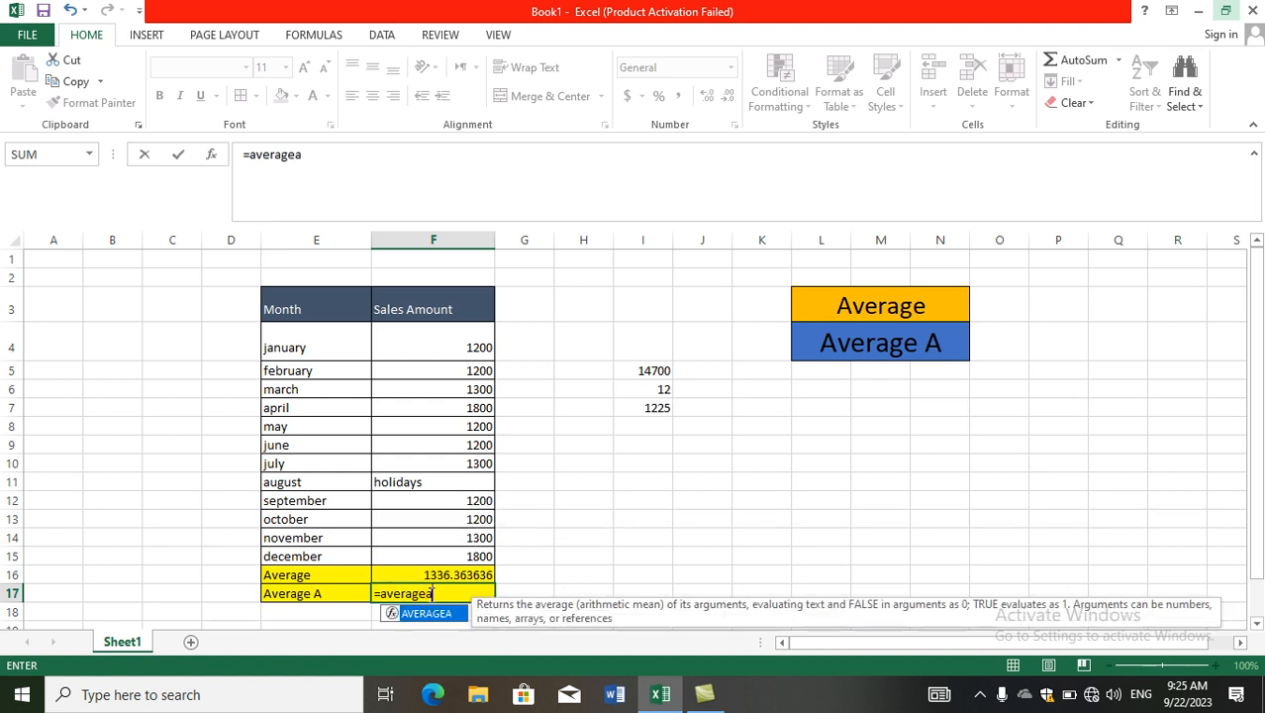
pyautogui.write('(')
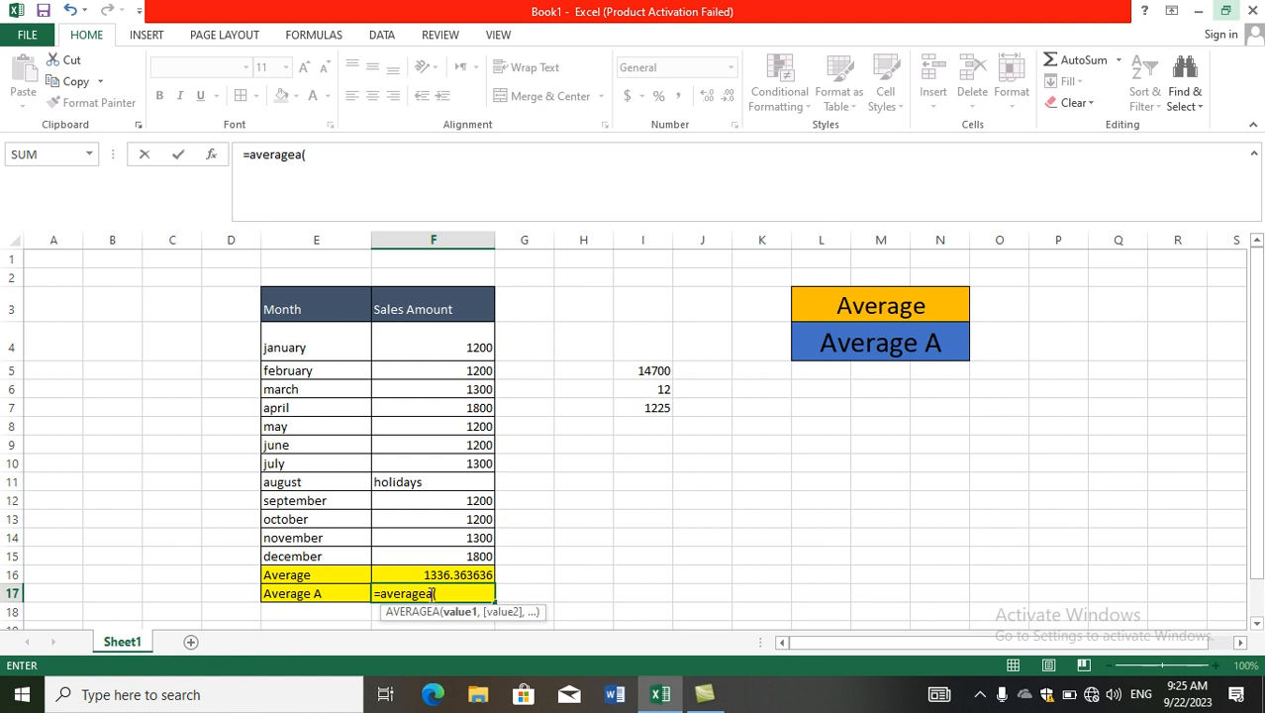
pyautogui.moveTo(435, 339); pyautogui.dragTo(436, 550)
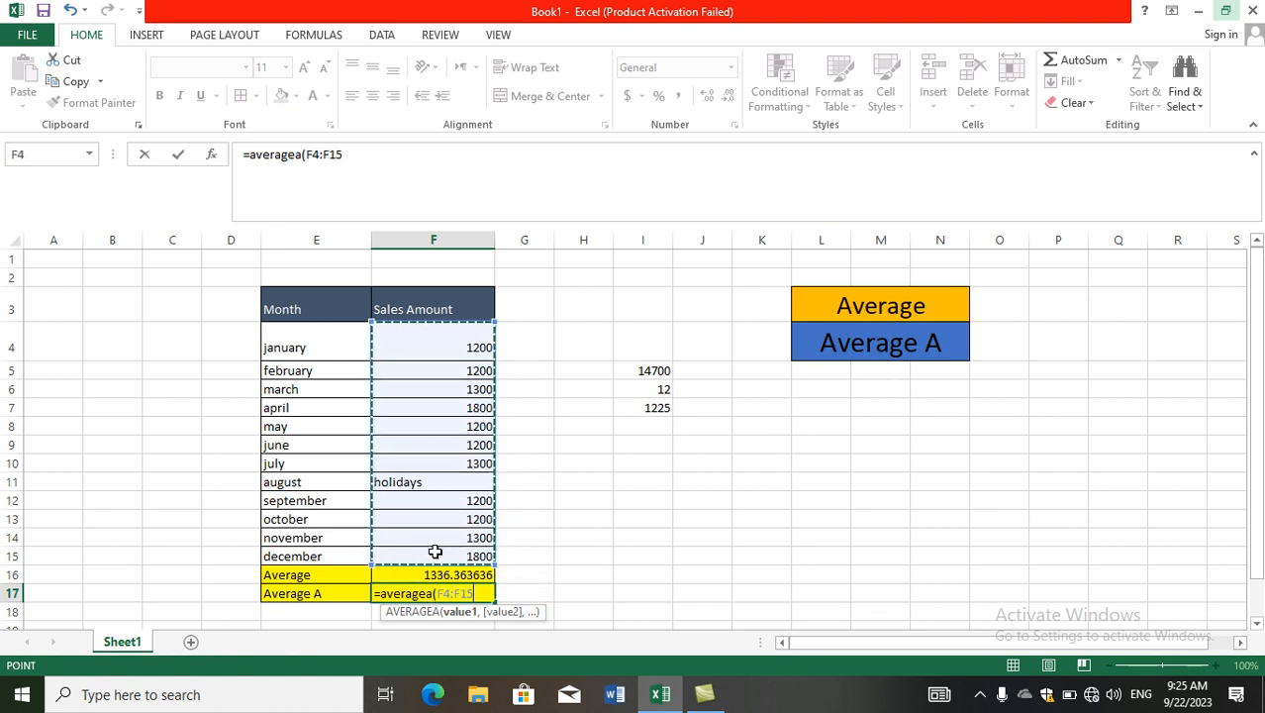
pyautogui.hotkey('ctrl', 'Return')
pyautogui.press('Return')
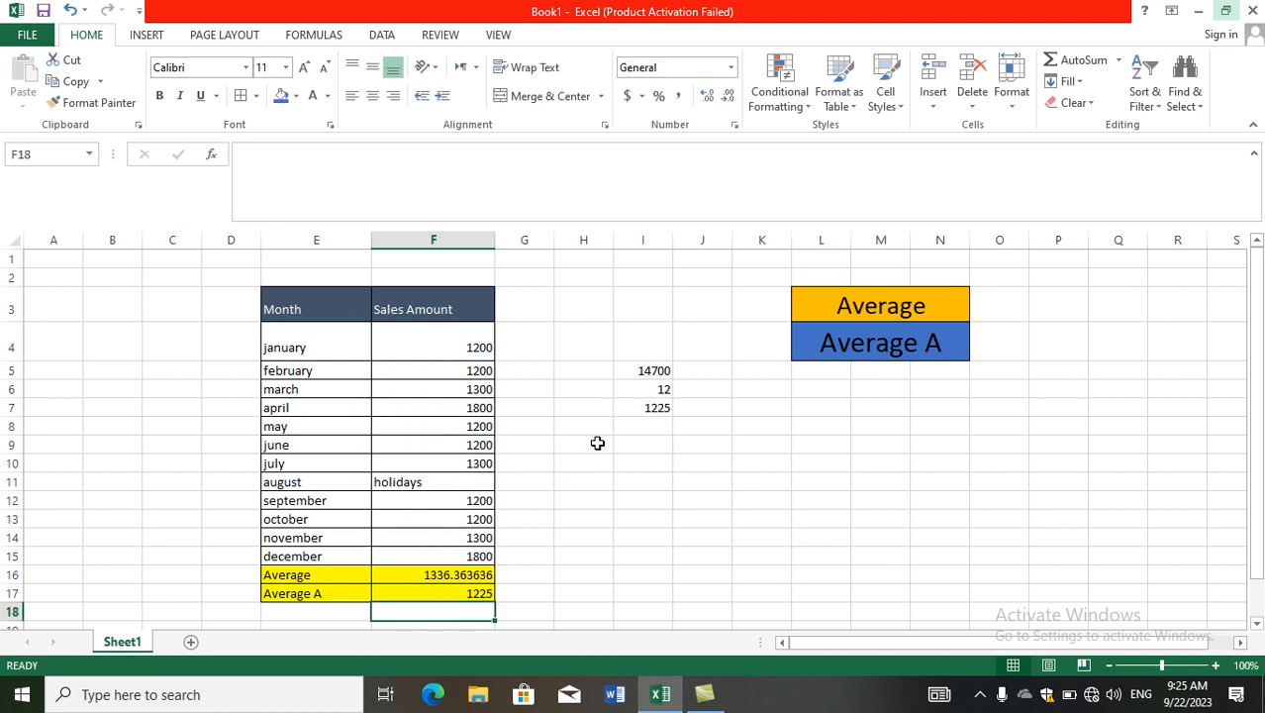
pyautogui.click(638, 412)
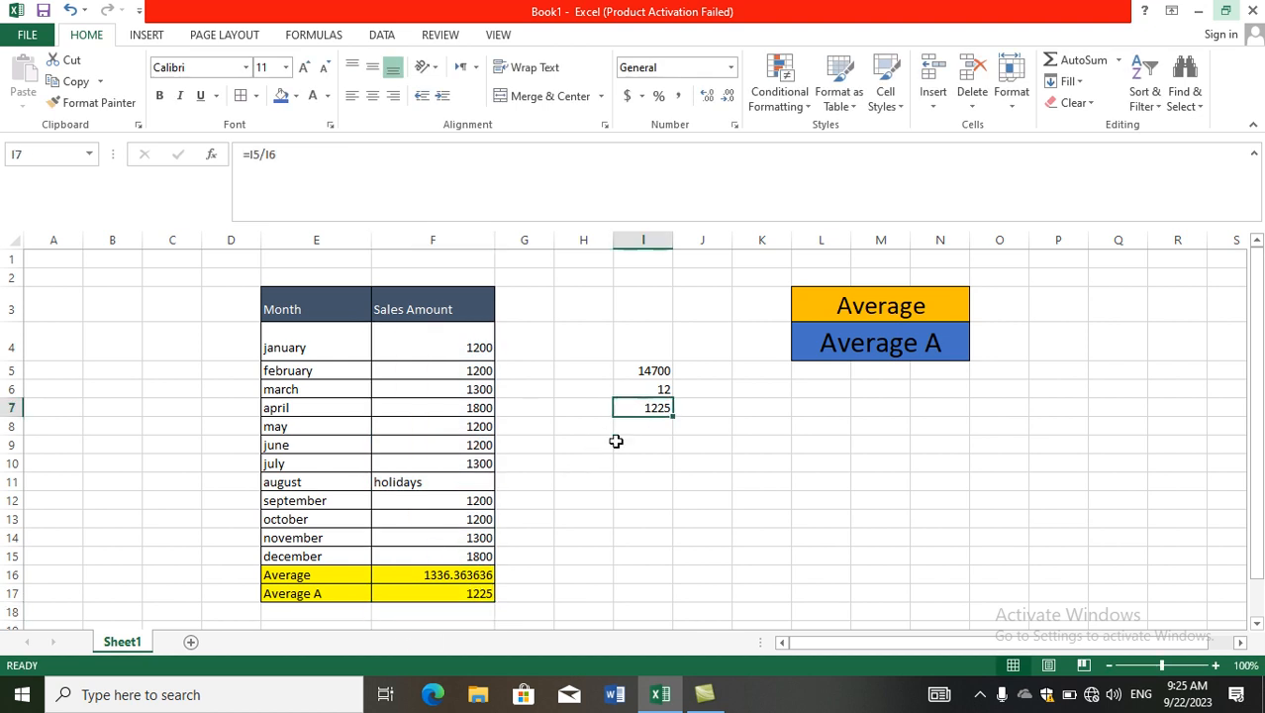
pyautogui.click(484, 594)
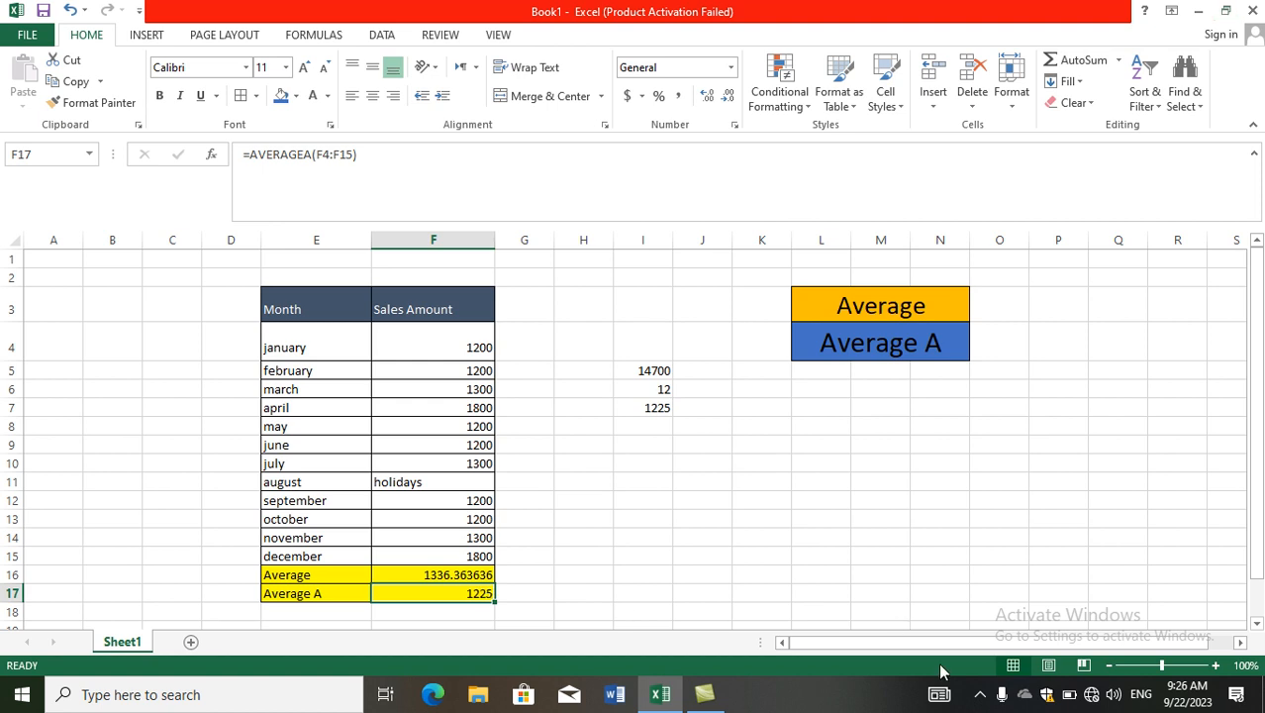
pyautogui.click(978, 697)
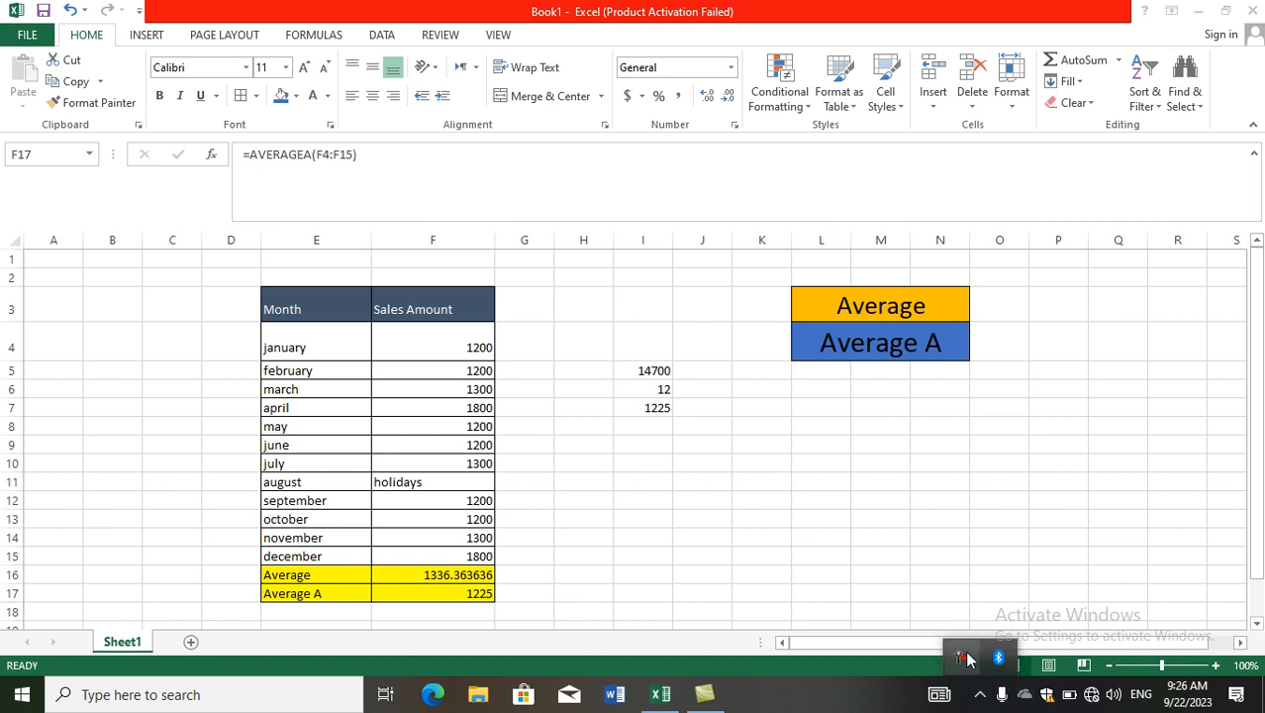